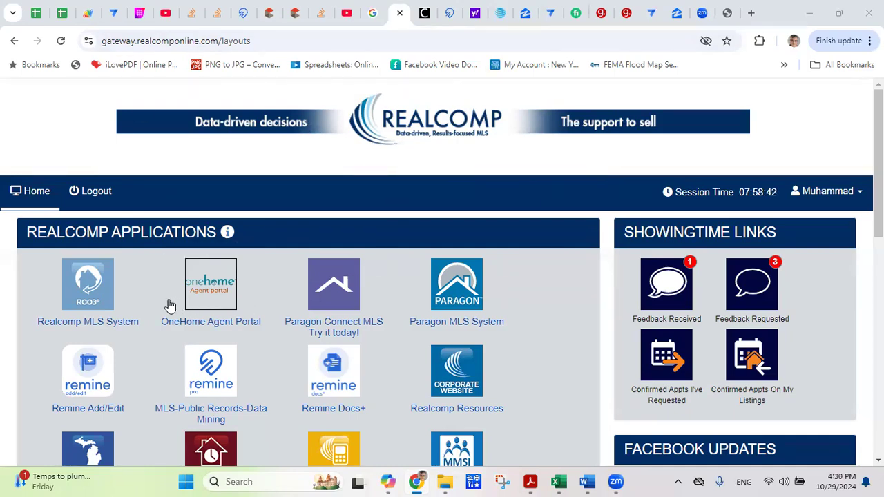
Launch the Realcomp MLS System (RCO3) from Gateway, continuing past the identity-conflict notice.
left_click(89, 290)
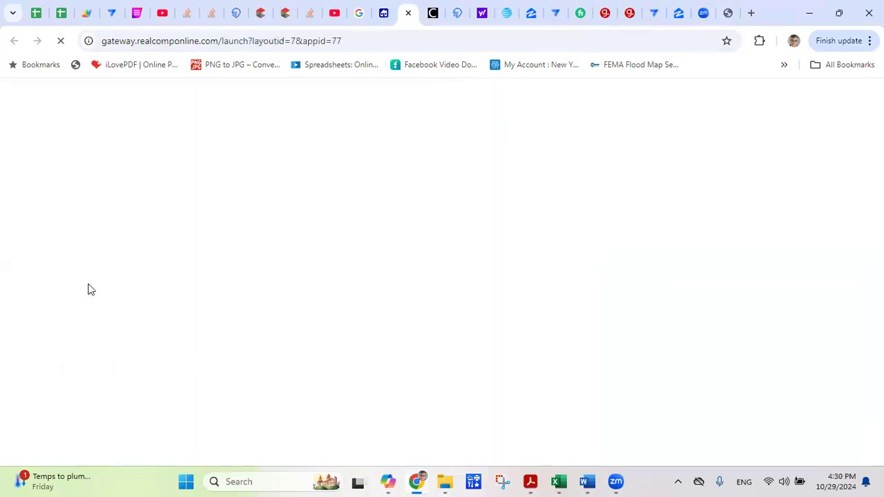
left_click(94, 391)
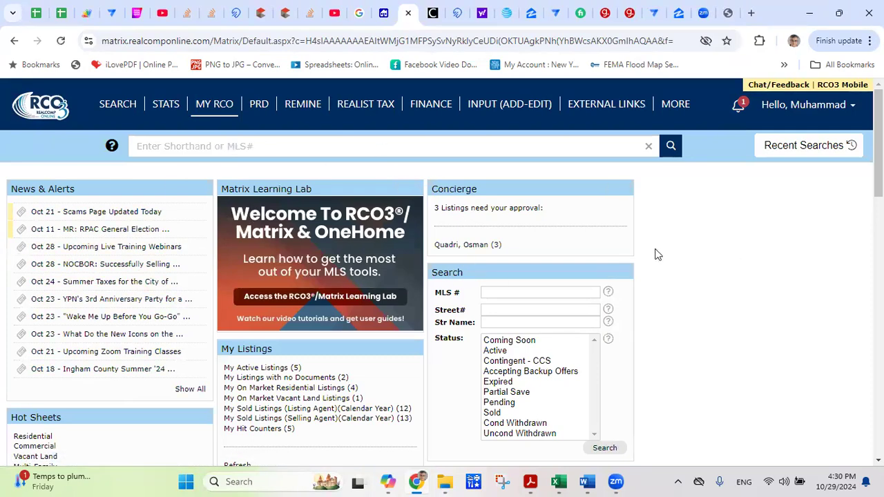
Open the Residential Quick search form from the Search menu.
mouse_move(131, 110)
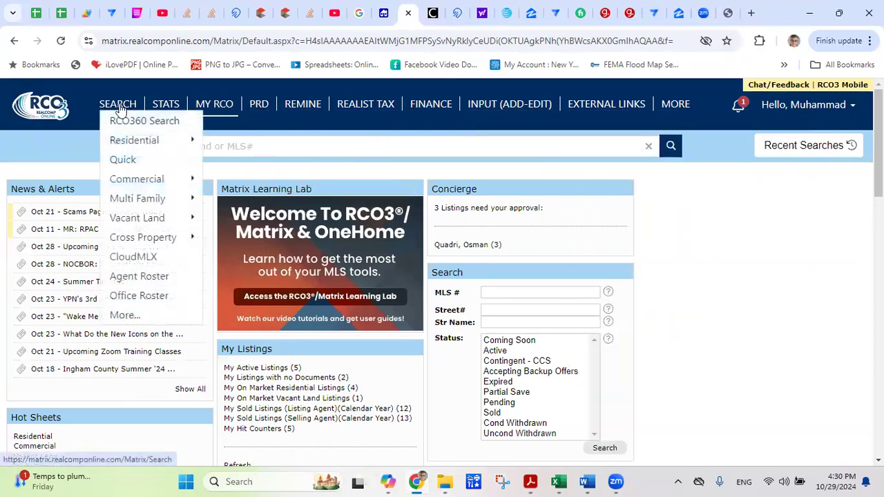
mouse_move(121, 142)
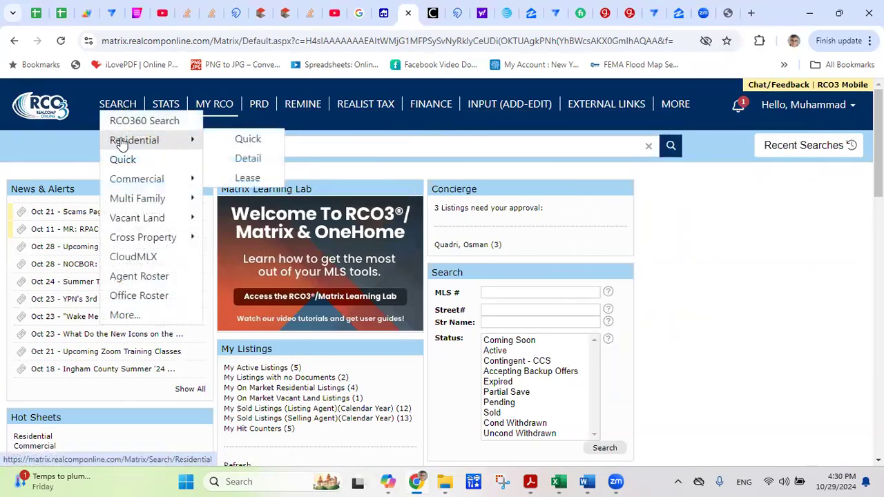
left_click(240, 141)
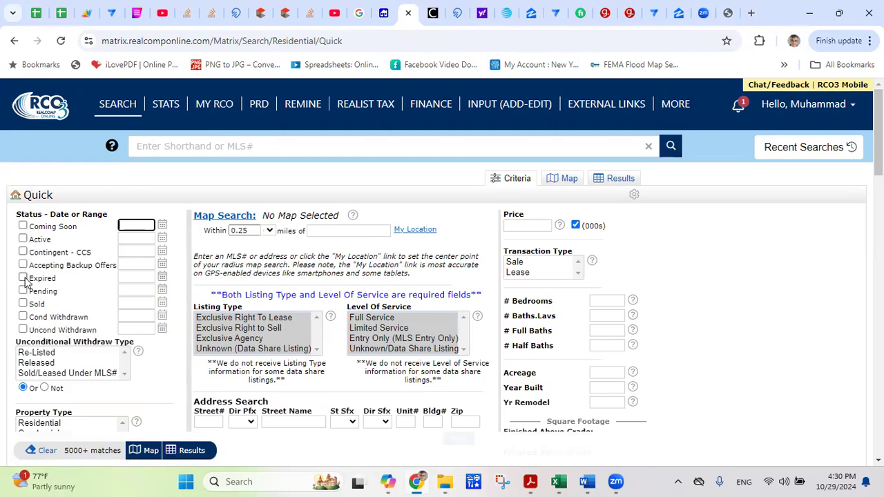
Include Active and Coming Soon listings and set the price range to 300-400.
left_click(22, 239)
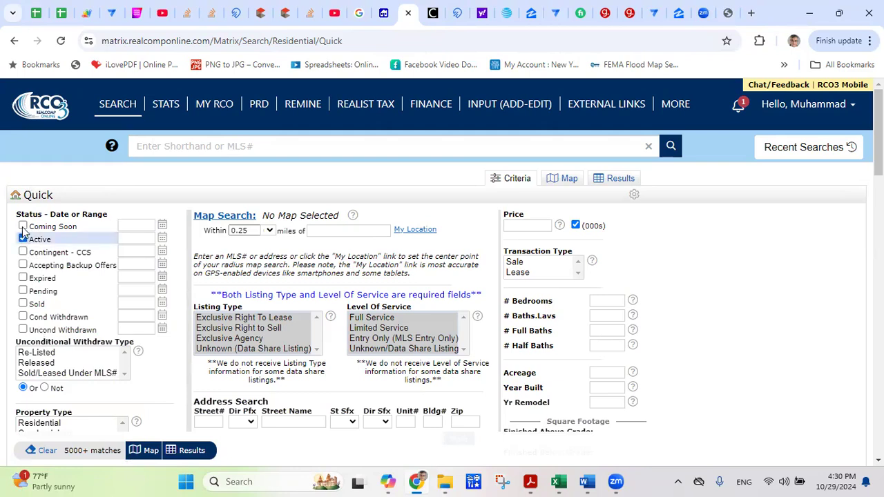
left_click(23, 226)
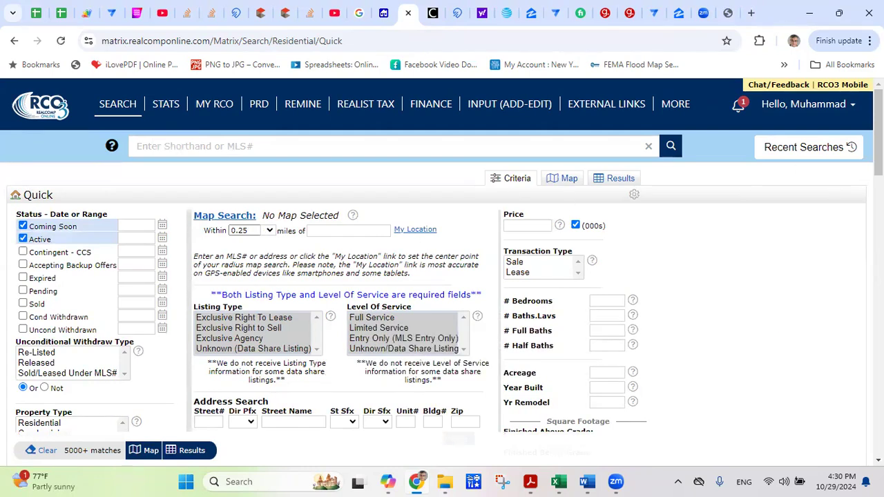
scroll(690, 186, "down", 1)
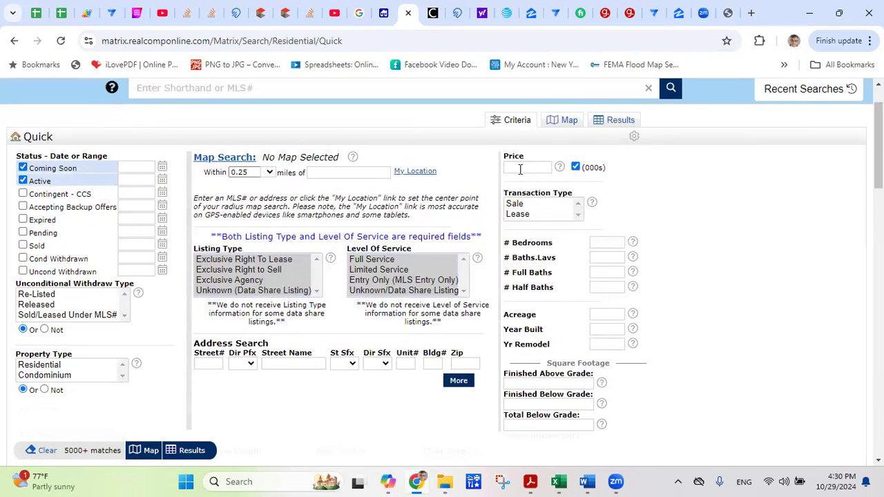
left_click(521, 168)
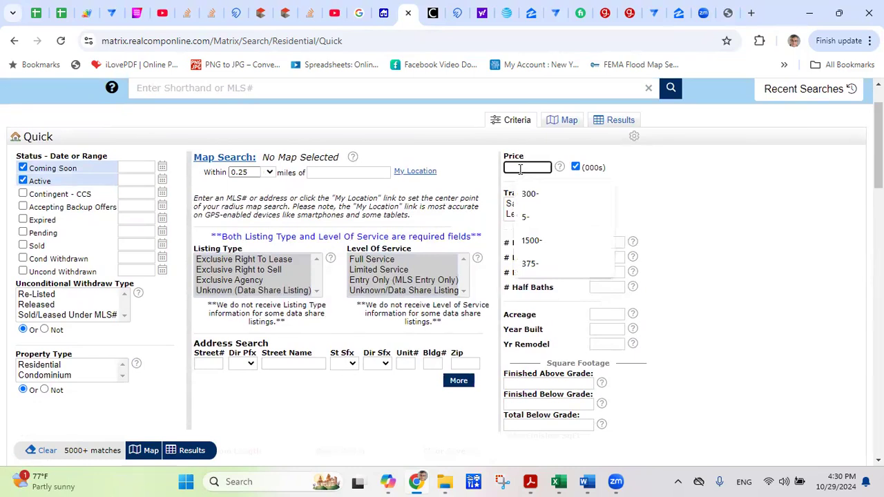
type("300")
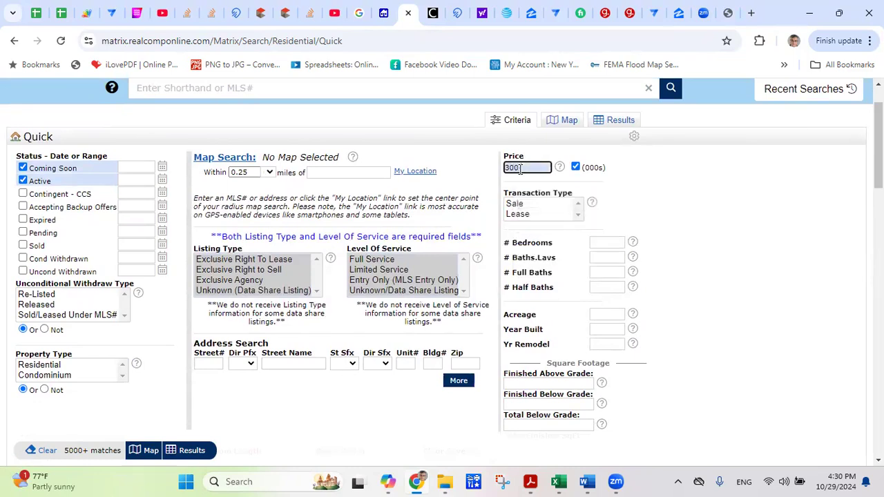
type("-400")
left_click(625, 184)
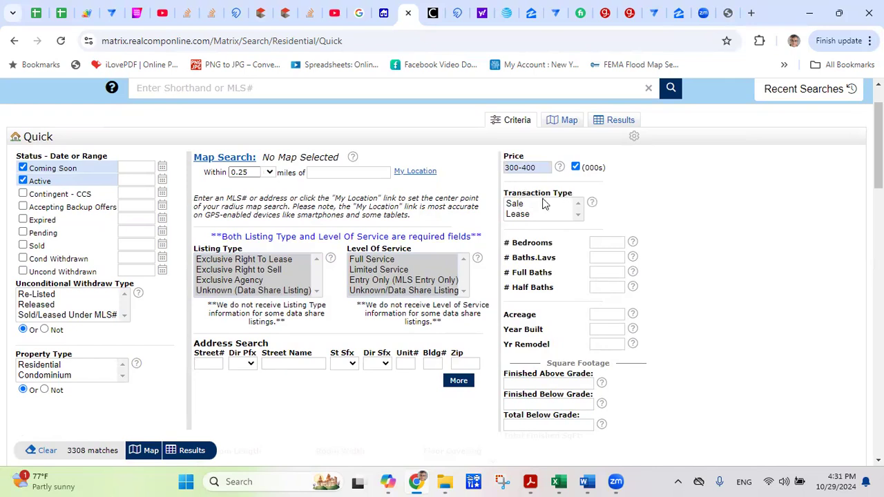
Limit the transaction type to Sale and require 3+ bedrooms.
left_click(512, 207)
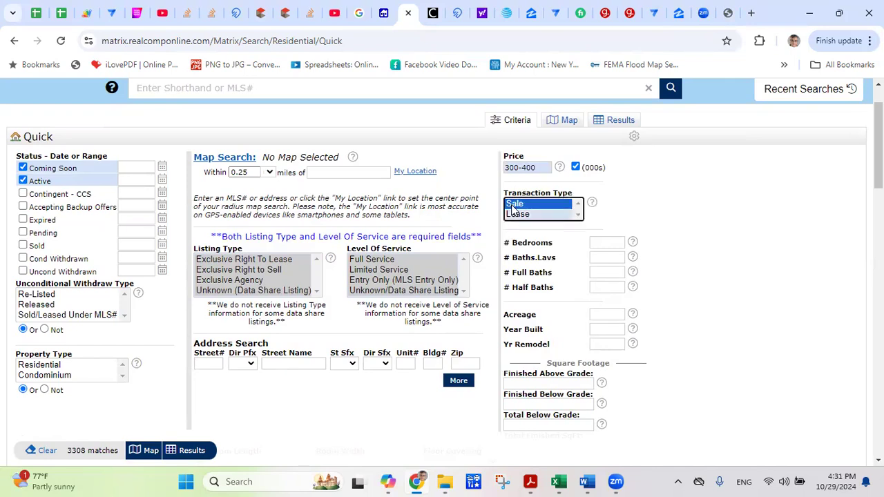
left_click(593, 242)
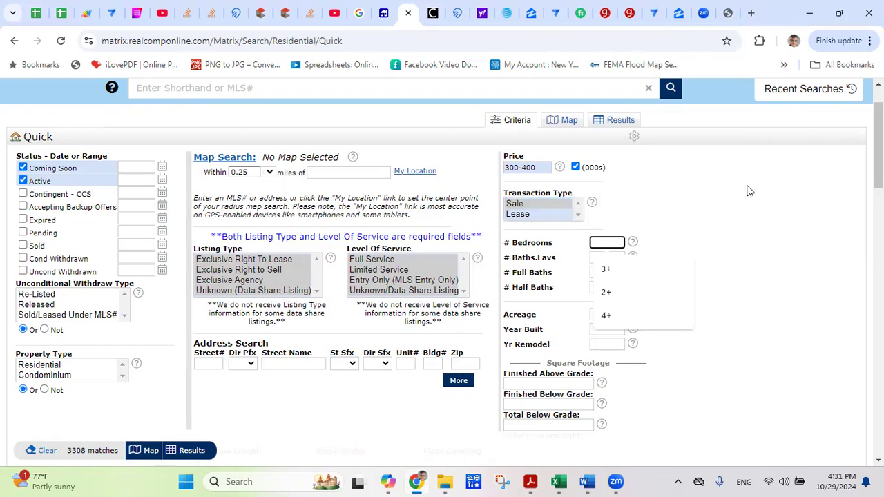
type("3+")
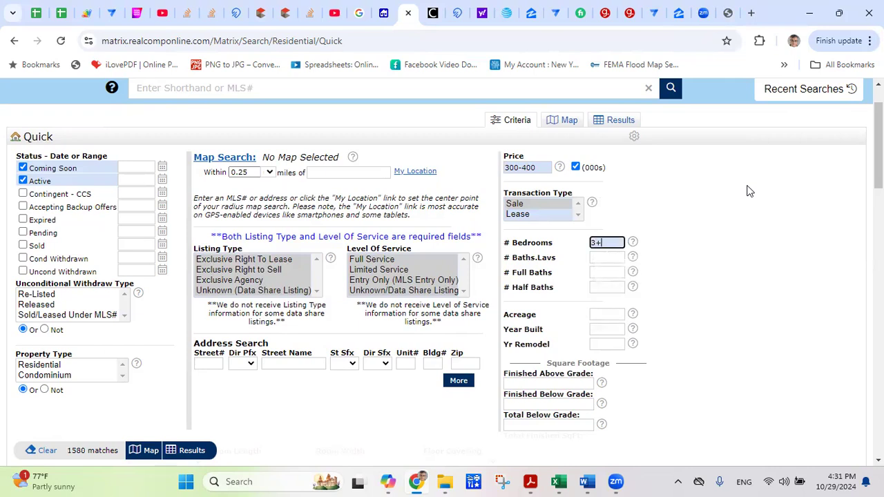
left_click(721, 198)
Require 2.1+ baths, leaving Year Built blank.
left_click(612, 257)
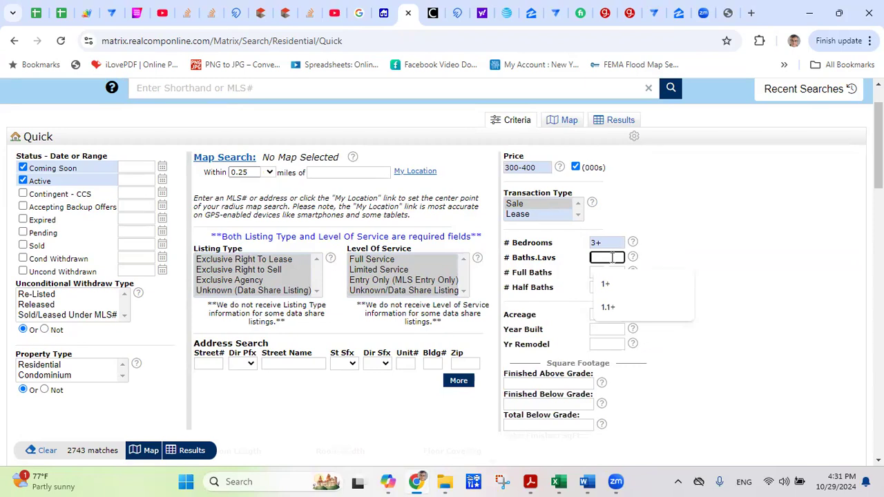
type("2.1+")
left_click(688, 280)
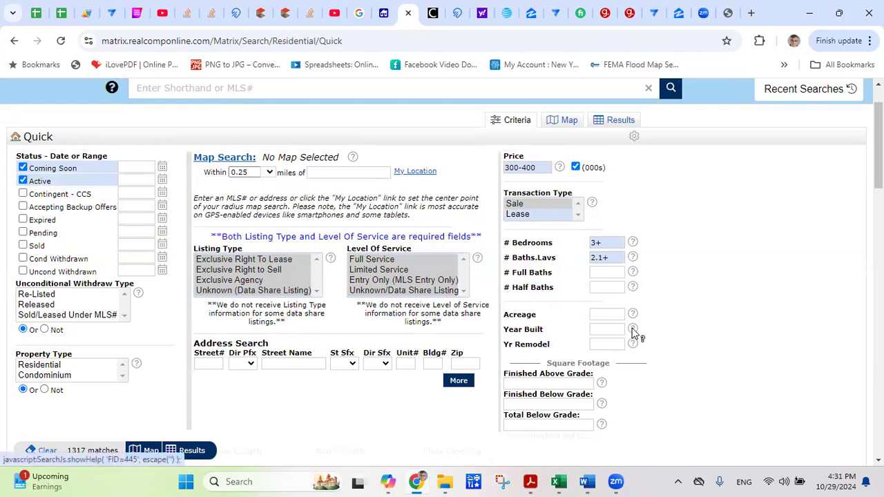
left_click(608, 329)
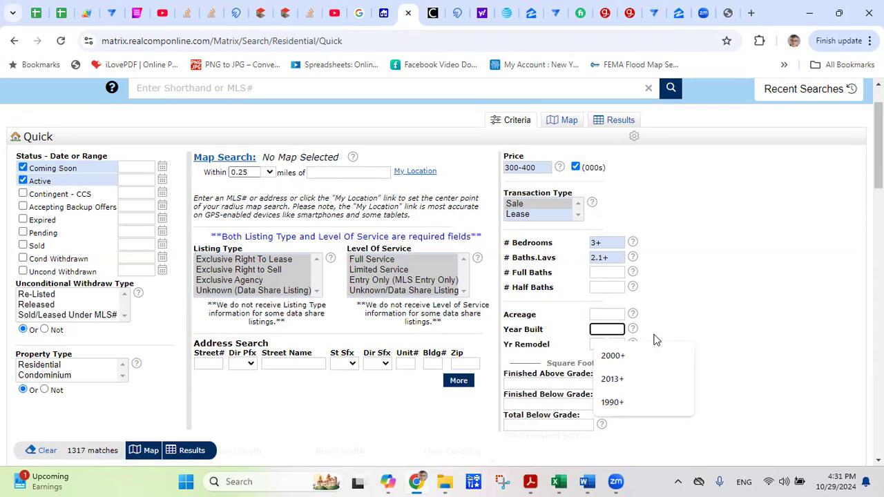
left_click(743, 323)
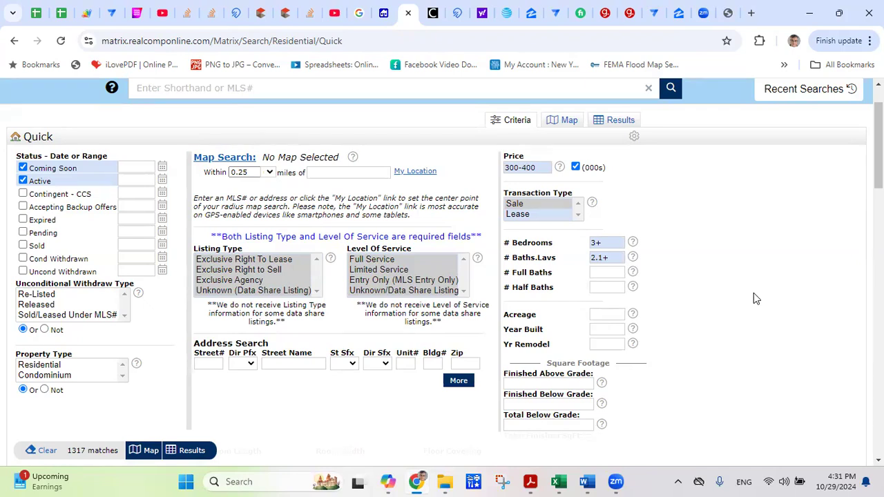
scroll(774, 192, "down", 3)
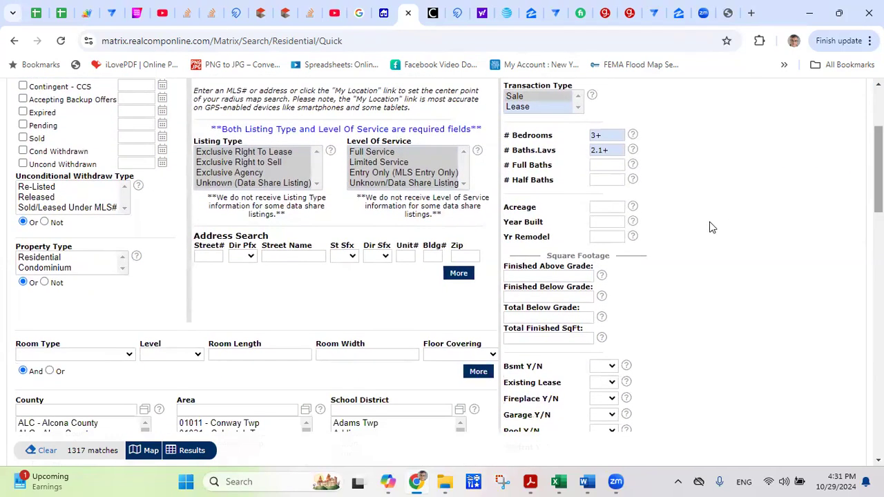
left_click(600, 223)
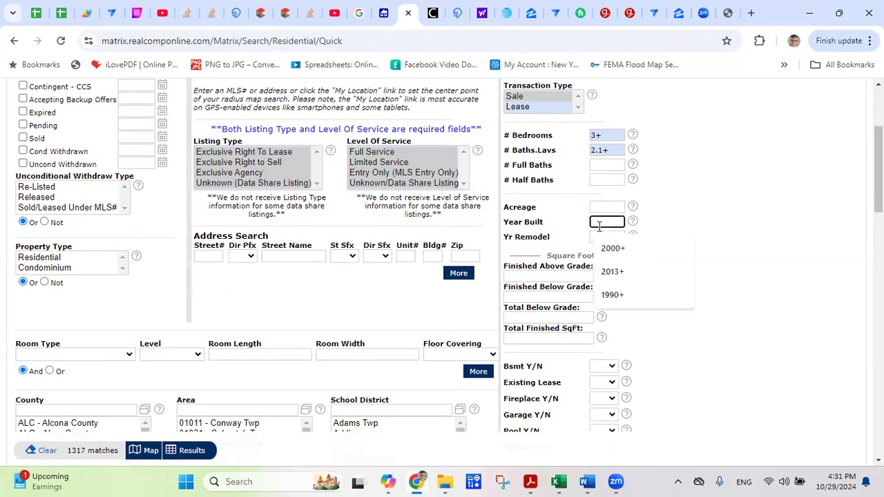
left_click(705, 201)
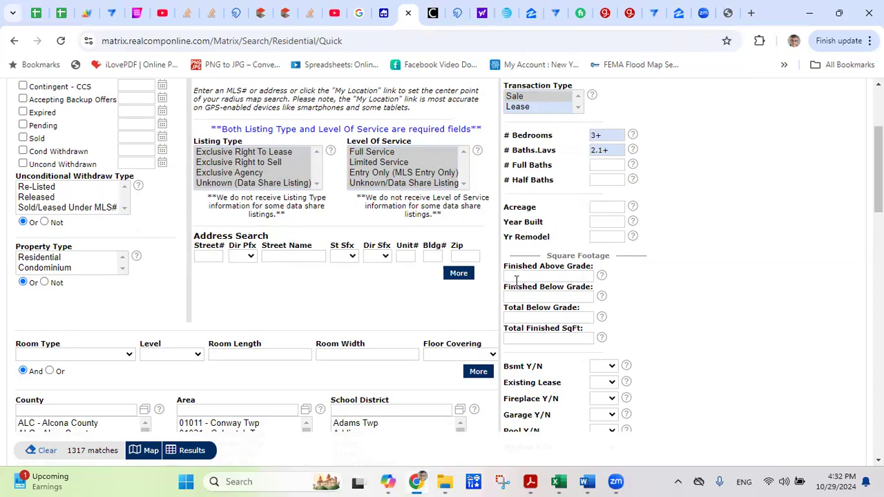
Require 2000+ finished above-grade square feet.
left_click(518, 277)
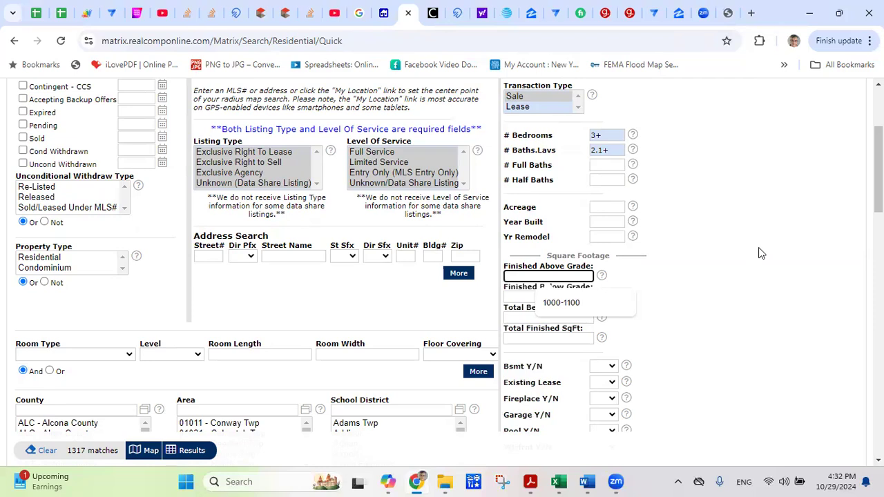
type("2000+")
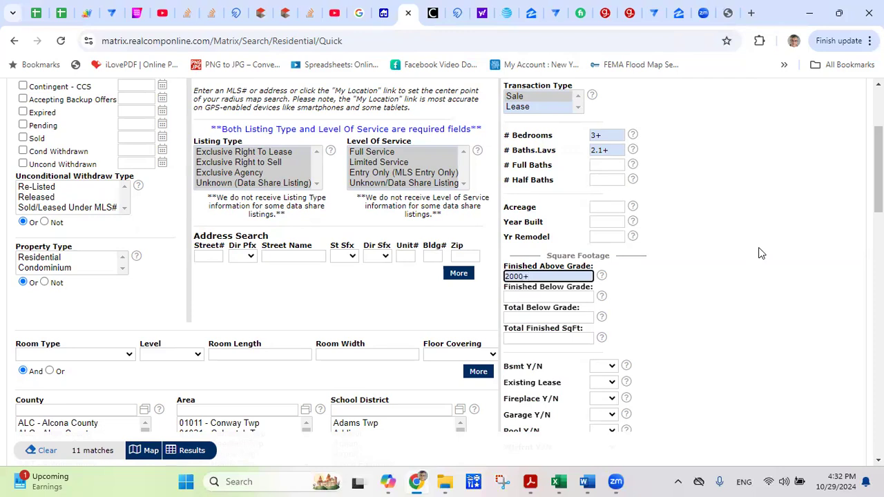
left_click(716, 266)
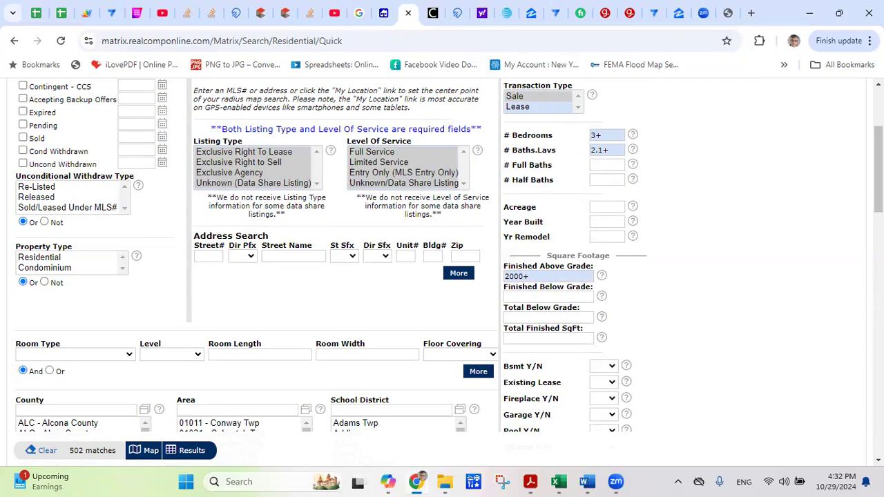
scroll(89, 188, "up", 3)
scroll(88, 188, "down", 1)
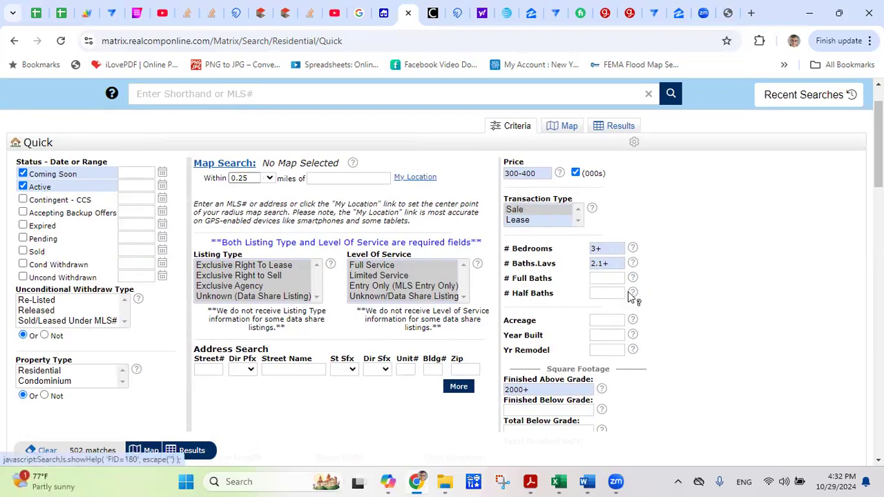
scroll(443, 255, "down", 4)
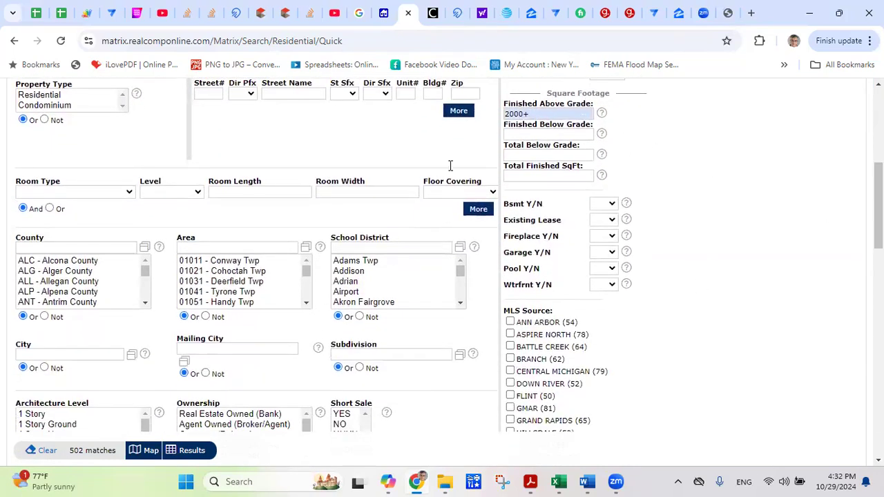
Look over the Basement and Existing Lease choices without selecting any.
left_click(608, 206)
left_click(603, 223)
left_click(603, 222)
left_click(700, 217)
Set Area to Farmington Hills, Novi and West Bloomfield Twp in the value picker.
left_click(306, 253)
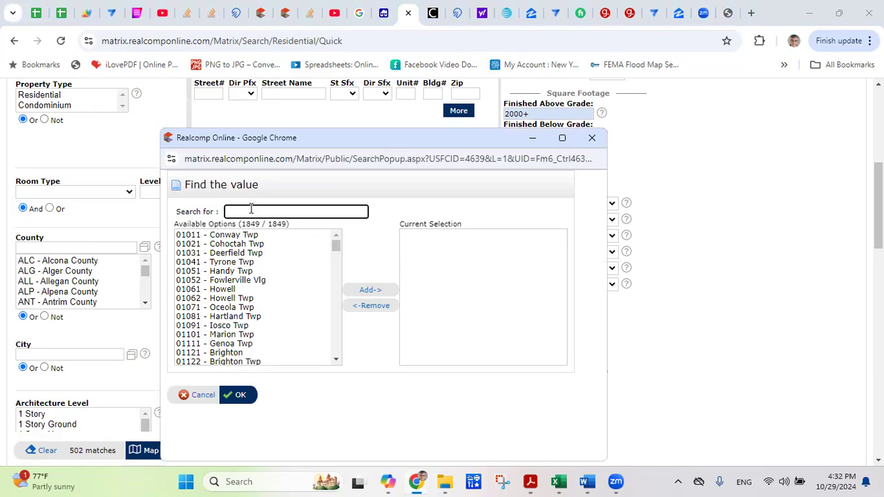
type("farmington")
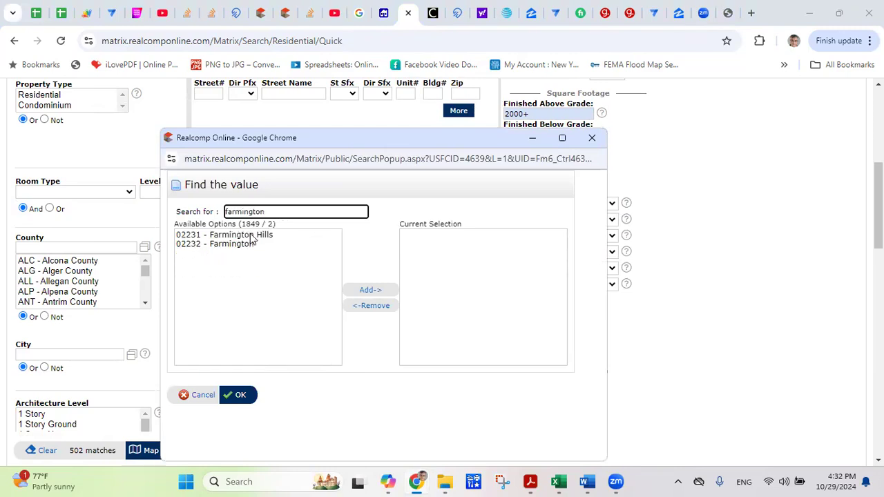
double_click(253, 237)
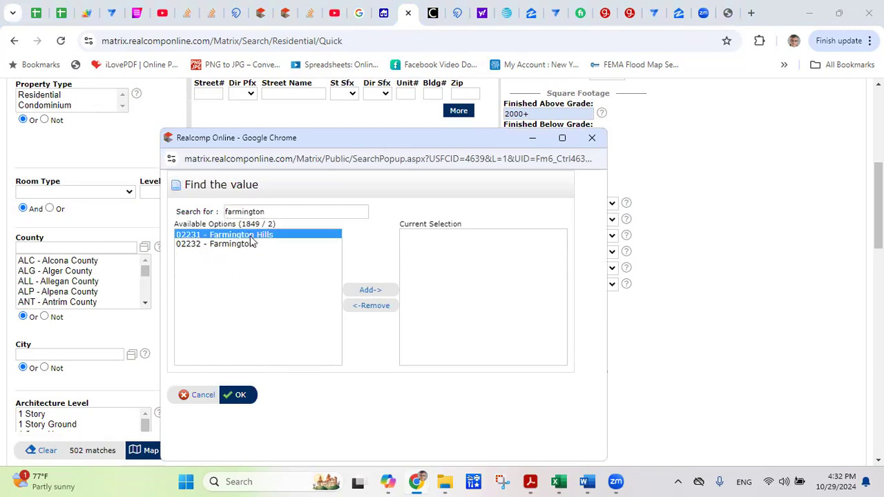
double_click(303, 211)
type("novi")
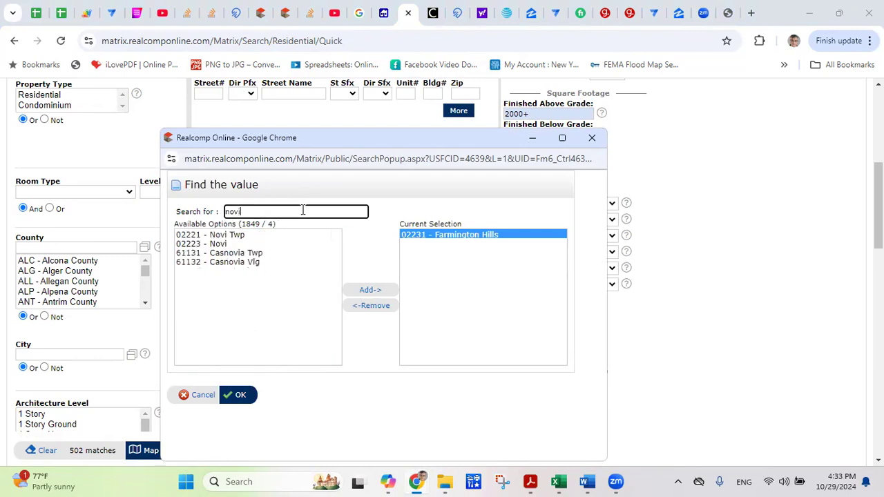
double_click(208, 243)
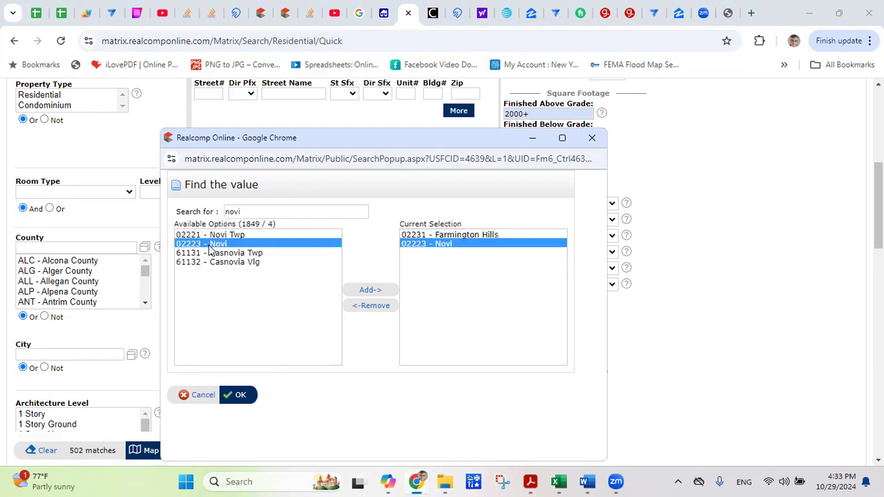
double_click(275, 214)
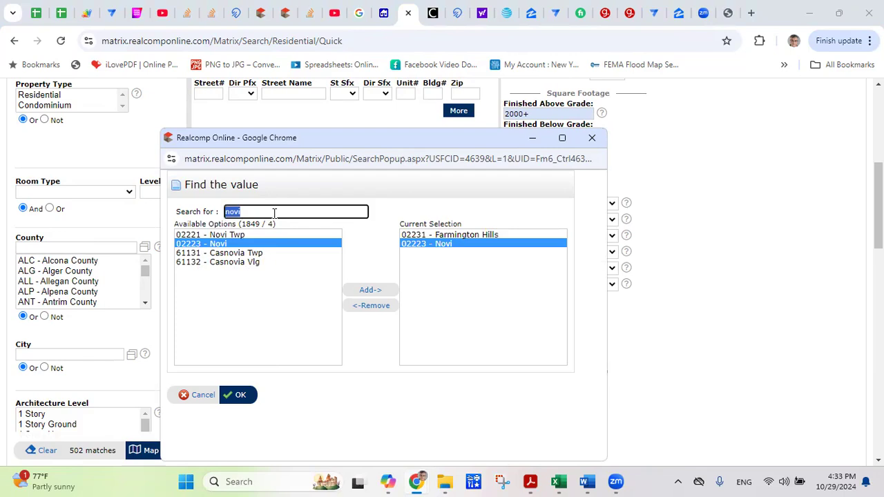
type("west bloomfield")
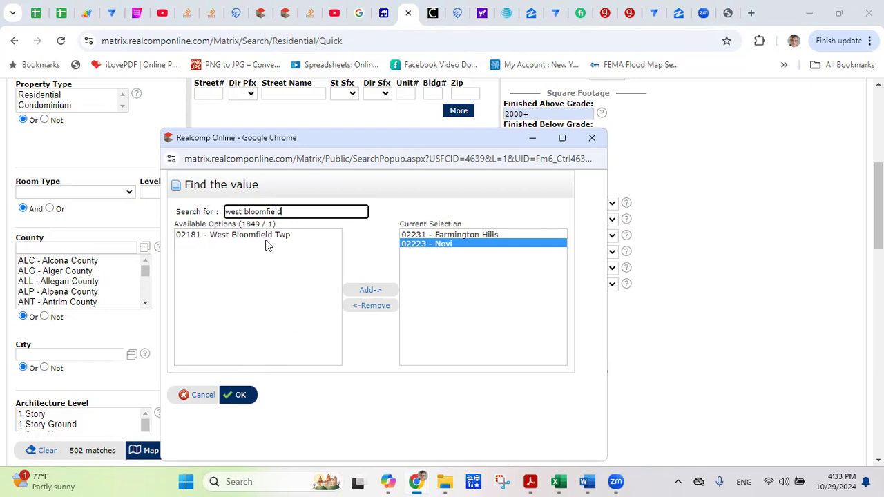
double_click(266, 235)
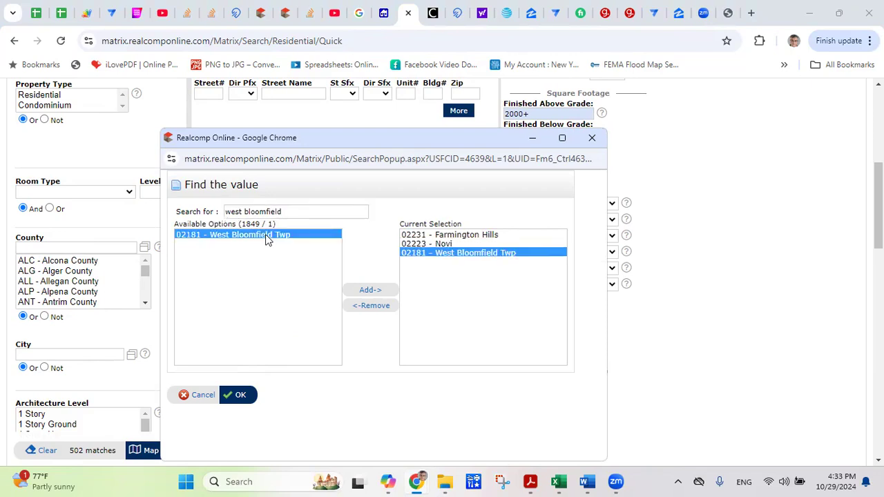
left_click(241, 395)
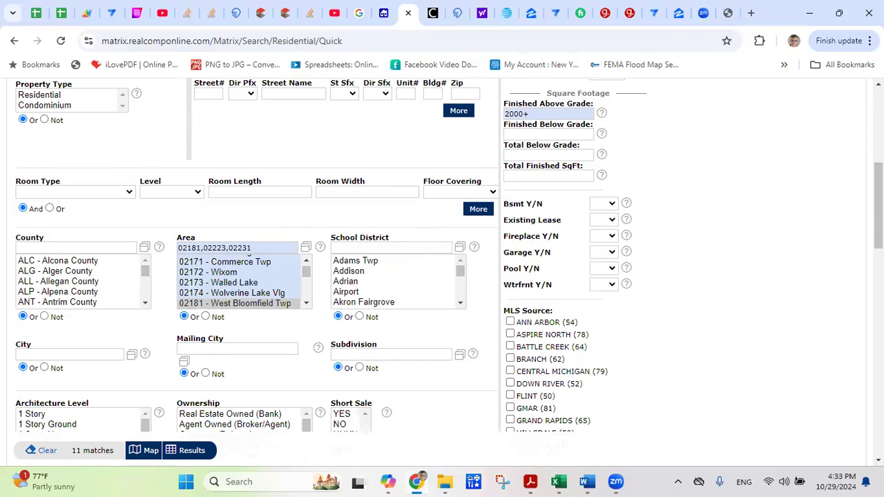
scroll(449, 256, "down", 2)
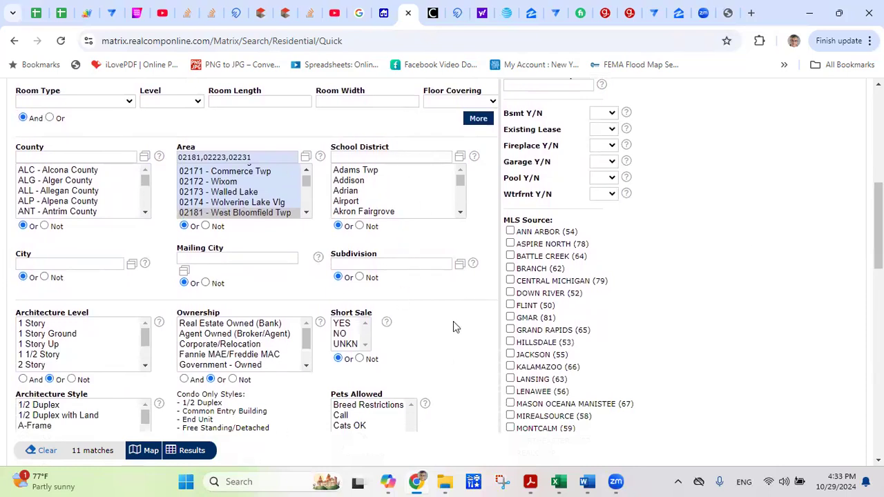
scroll(449, 256, "down", 1)
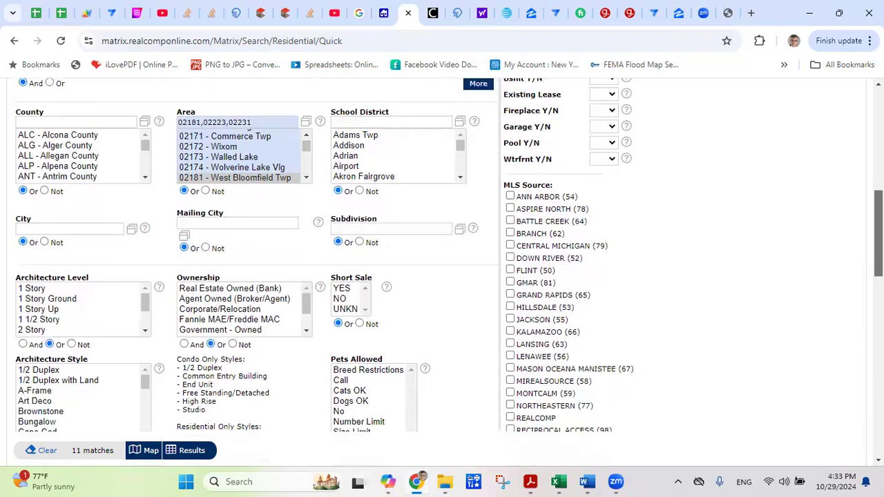
scroll(449, 256, "up", 1)
left_click_drag(878, 225, 878, 226)
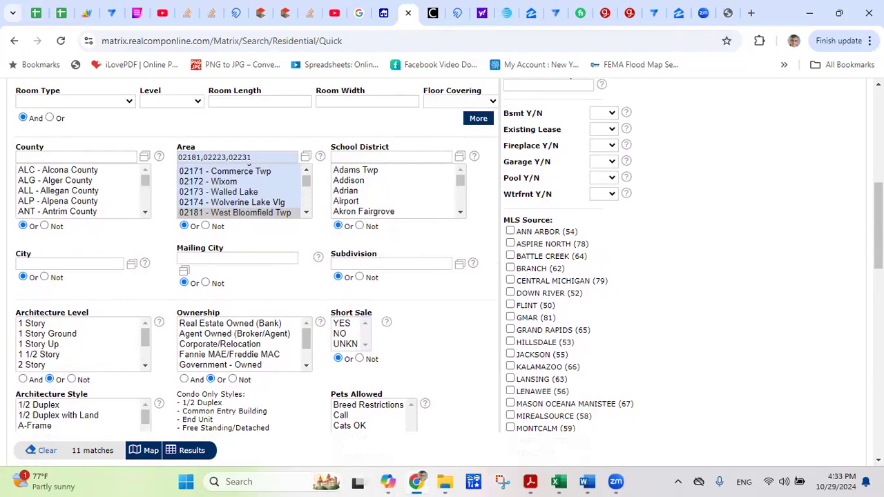
scroll(442, 256, "down", 2)
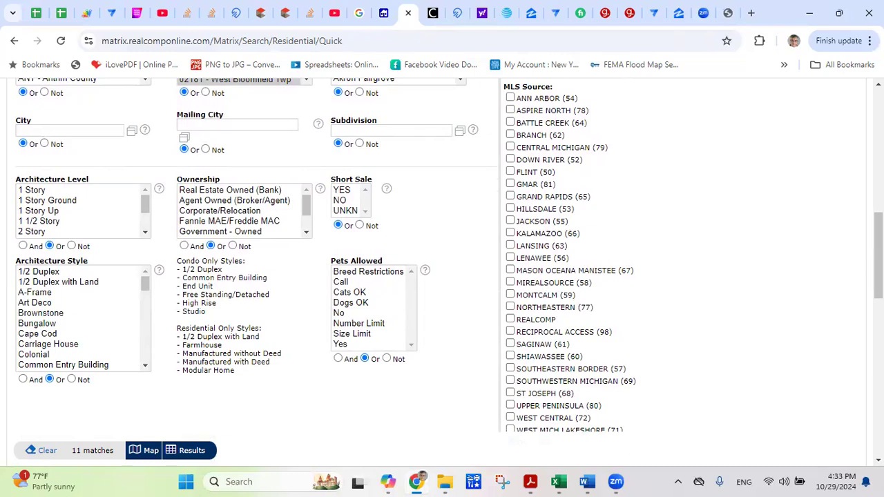
scroll(442, 272, "down", 3)
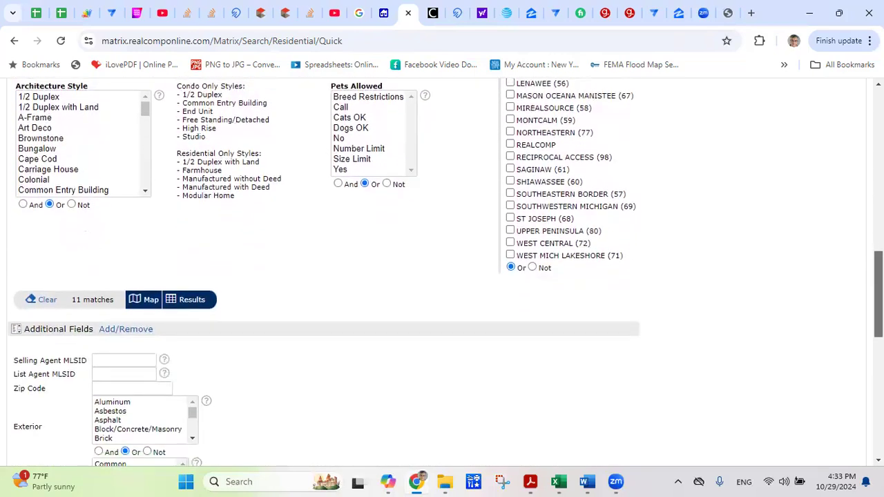
scroll(442, 272, "down", 4)
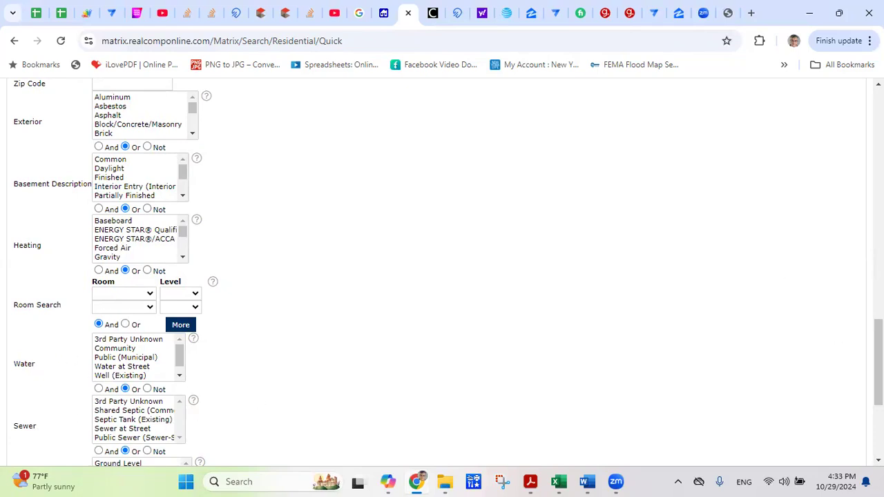
scroll(442, 269, "up", 15)
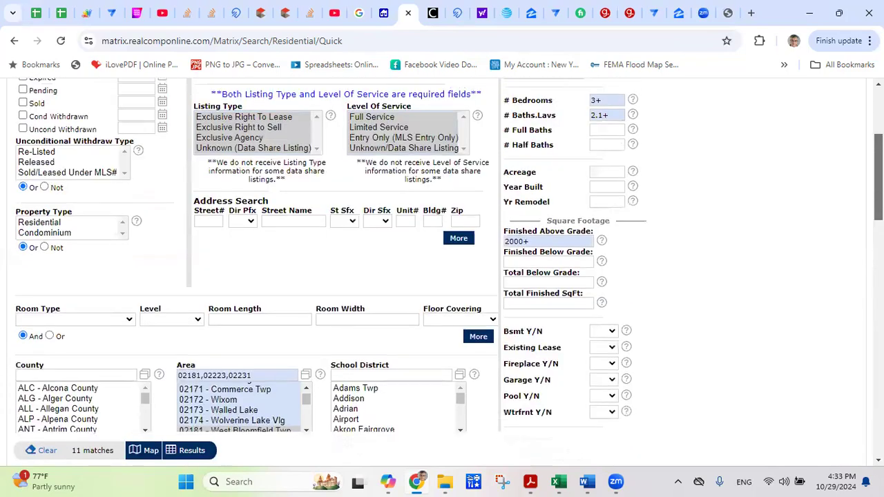
scroll(733, 209, "down", 1)
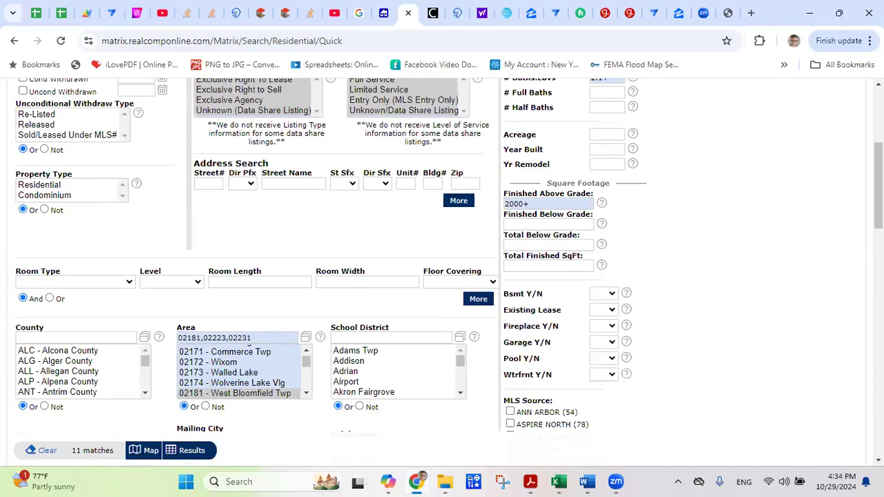
scroll(443, 269, "down", 2)
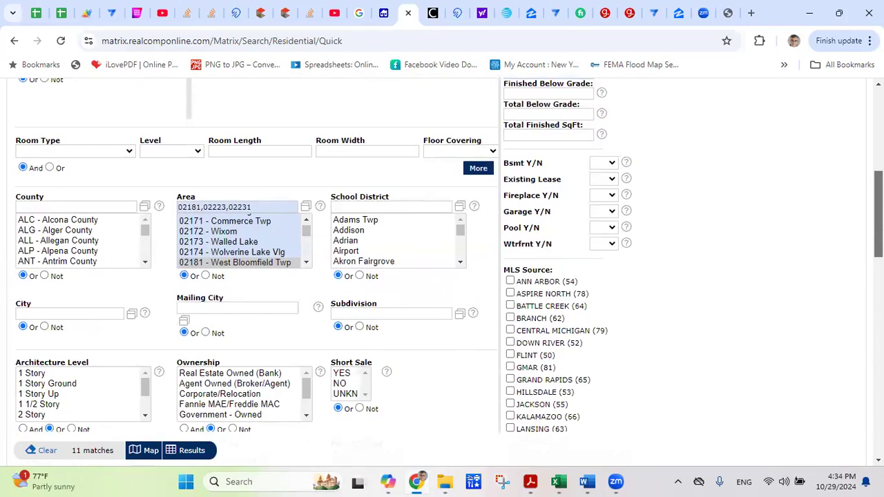
scroll(442, 269, "down", 1)
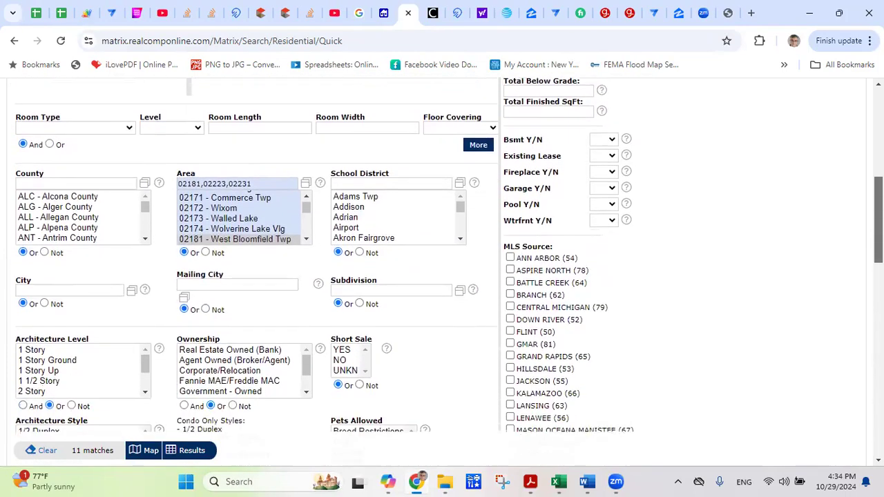
scroll(442, 269, "up", 2)
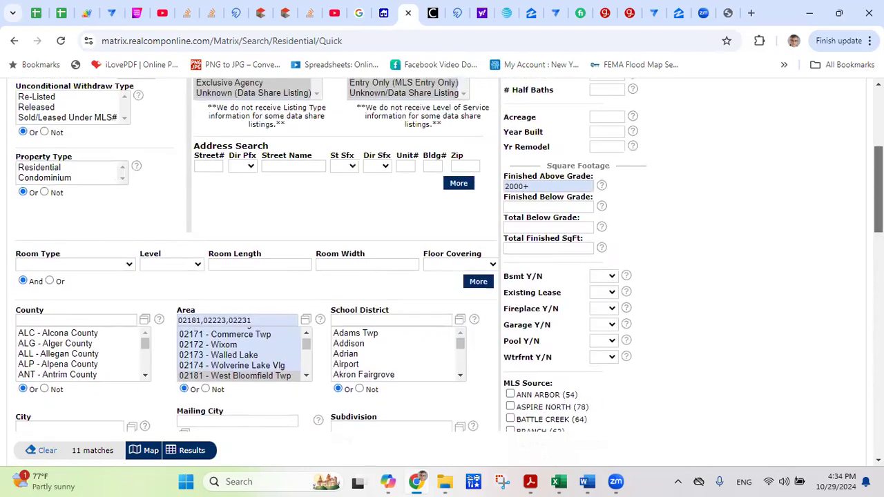
scroll(857, 143, "up", 4)
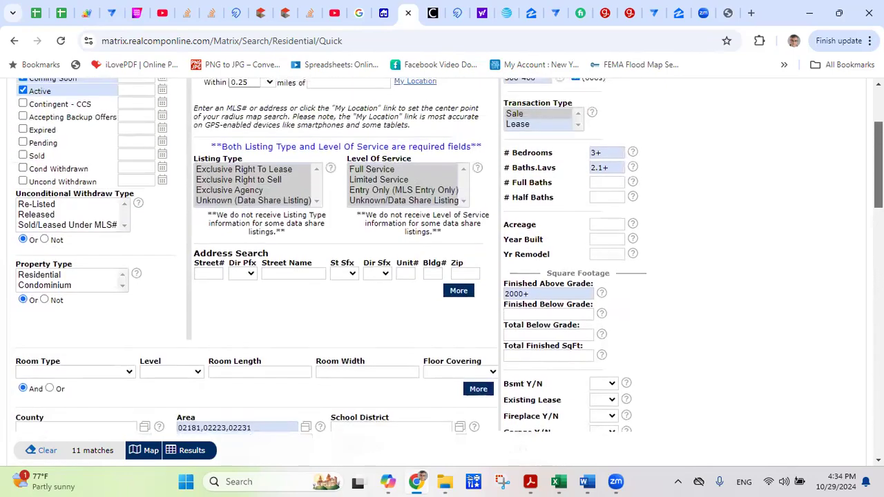
scroll(857, 143, "down", 1)
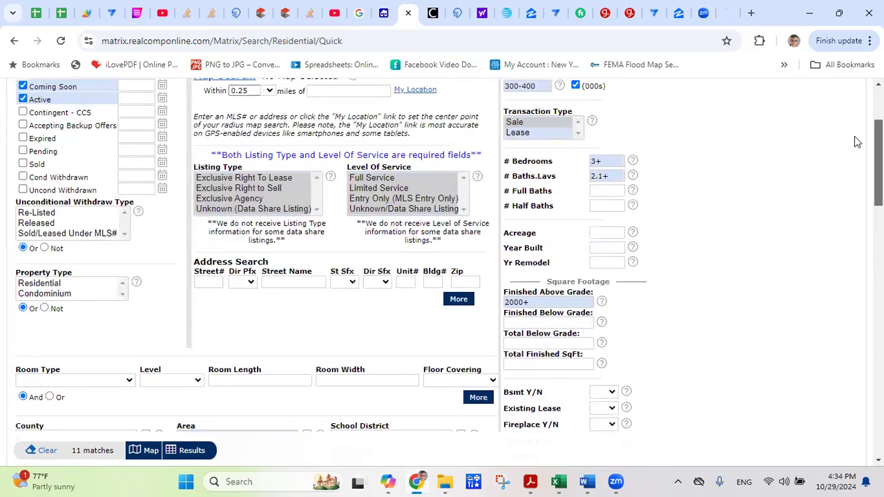
scroll(860, 166, "down", 2)
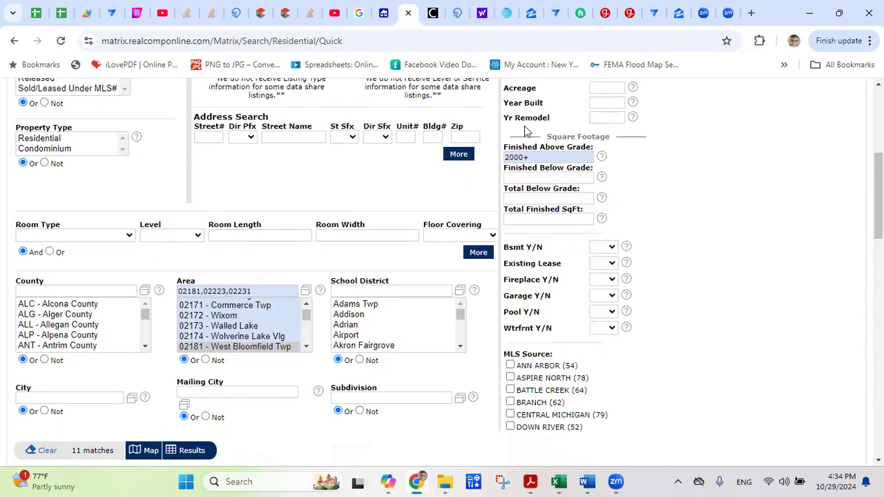
scroll(188, 257, "up", 4)
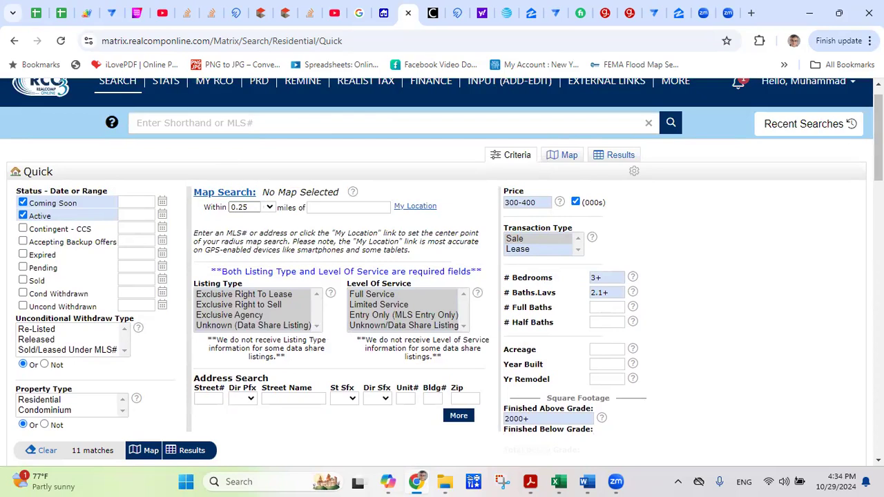
scroll(442, 276, "down", 1)
scroll(263, 349, "down", 1)
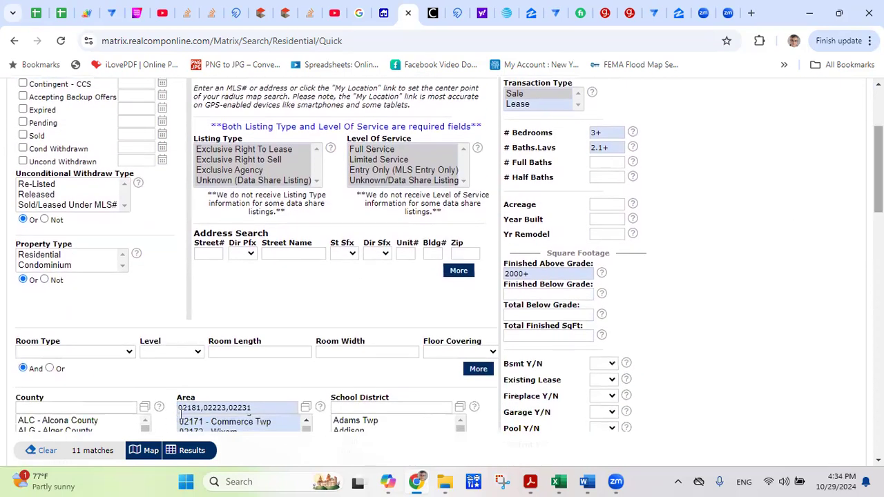
left_click(193, 453)
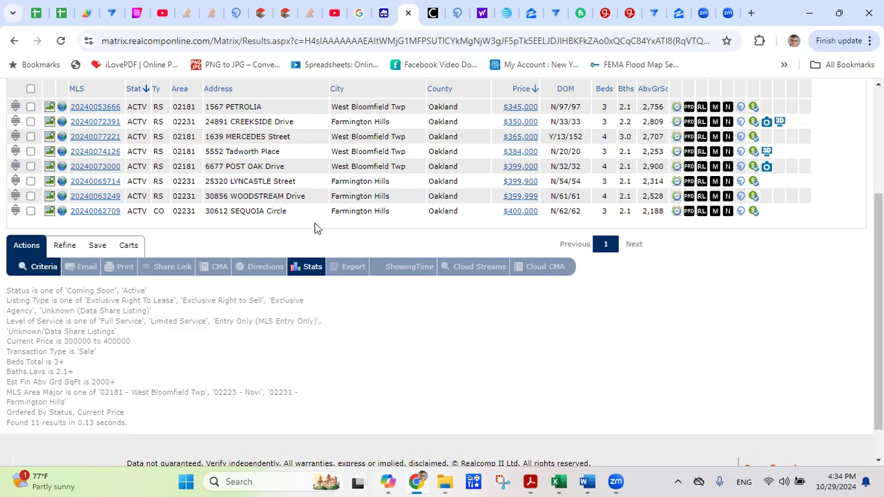
Check all 11 listings on the results page and open an email for them.
left_click(31, 90)
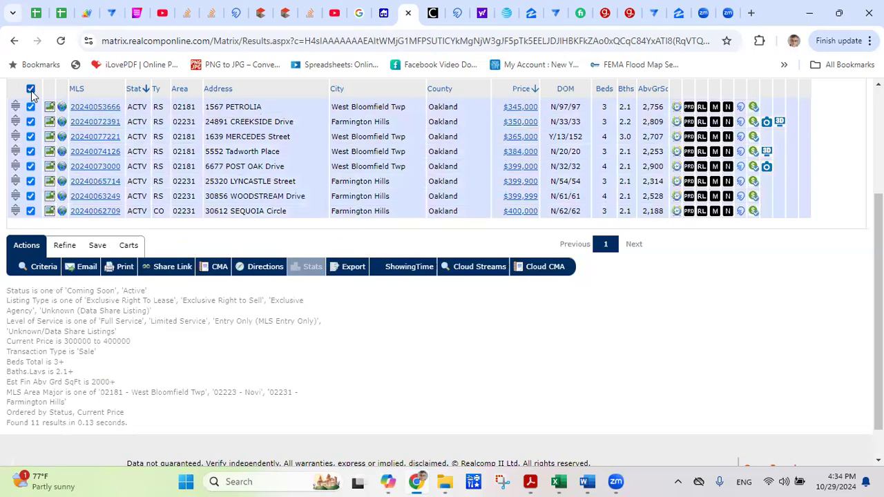
left_click(30, 89)
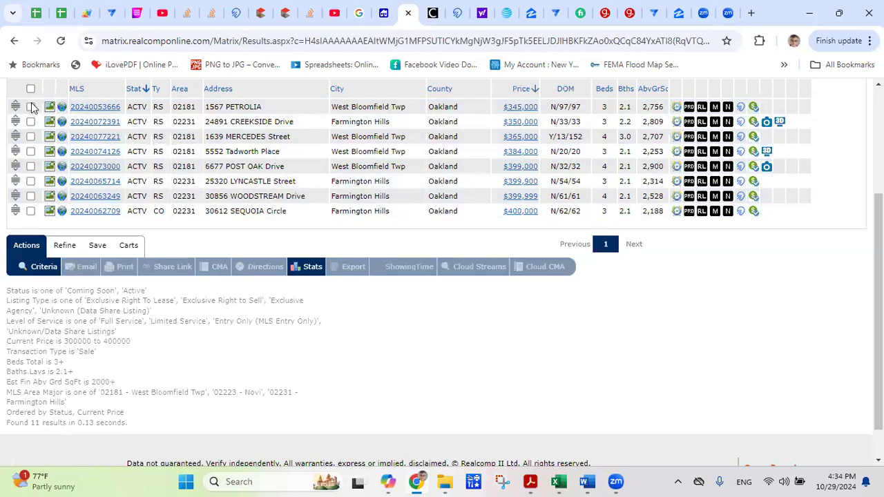
left_click(31, 90)
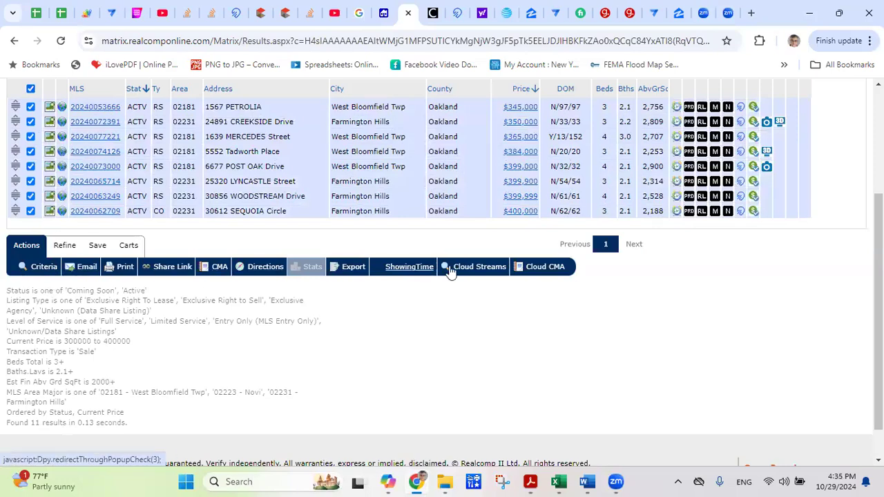
left_click(87, 270)
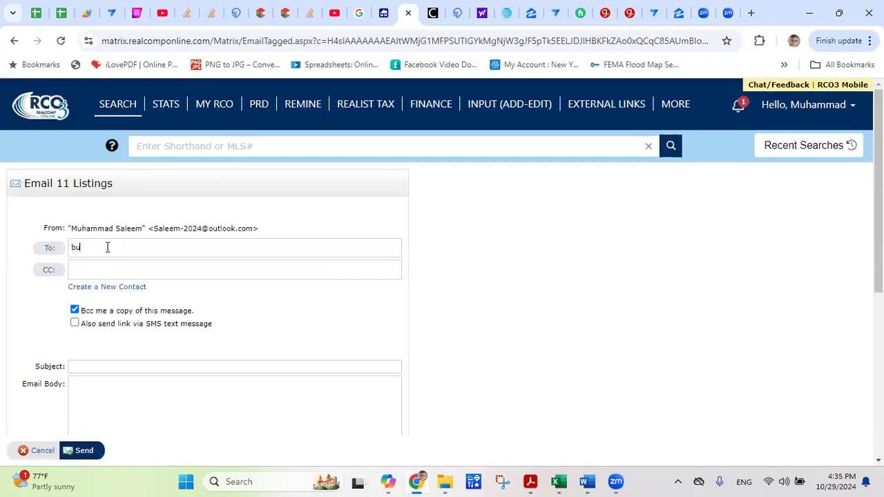
Try typing the recipient's name in the To field, then clear it.
type("buyers en")
key("BackSpace")
key("BackSpace")
key("BackSpace")
key("BackSpace")
key("BackSpace")
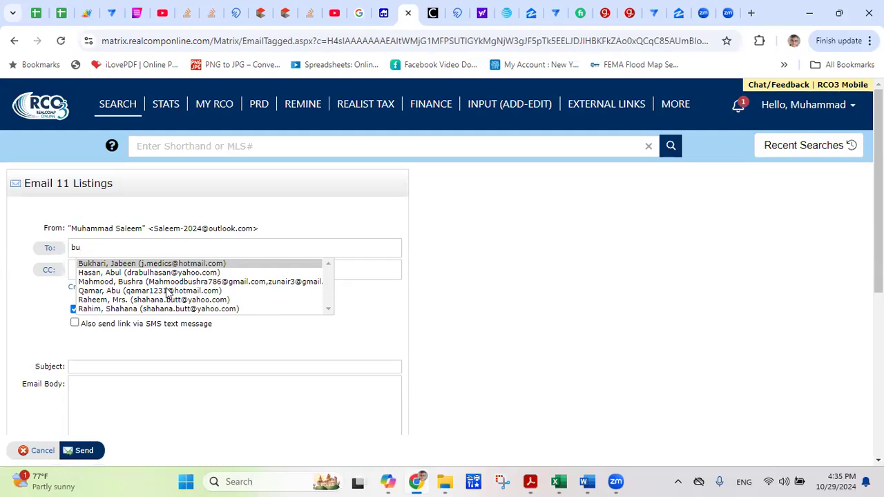
left_click(125, 245)
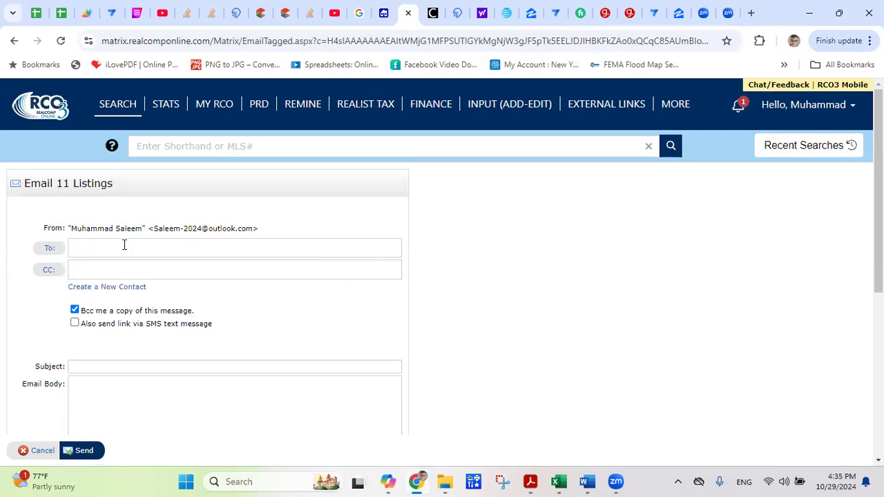
type("saleem")
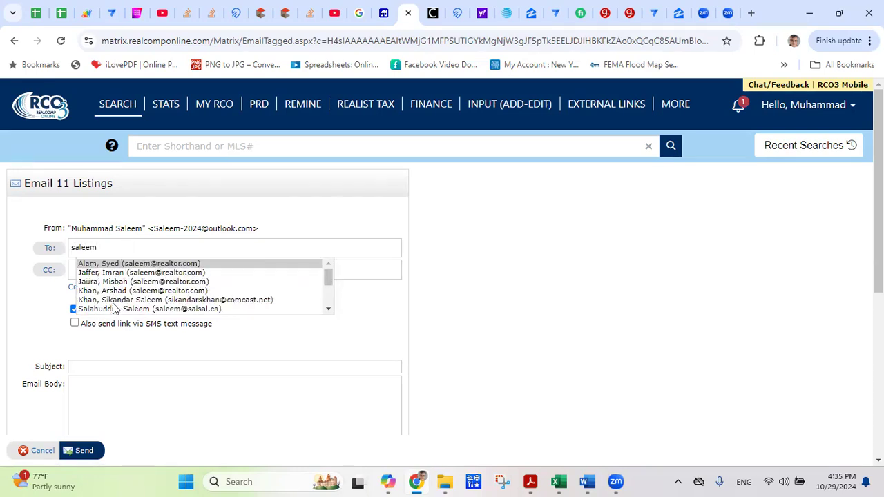
left_click_drag(100, 248, 57, 250)
key("BackSpace")
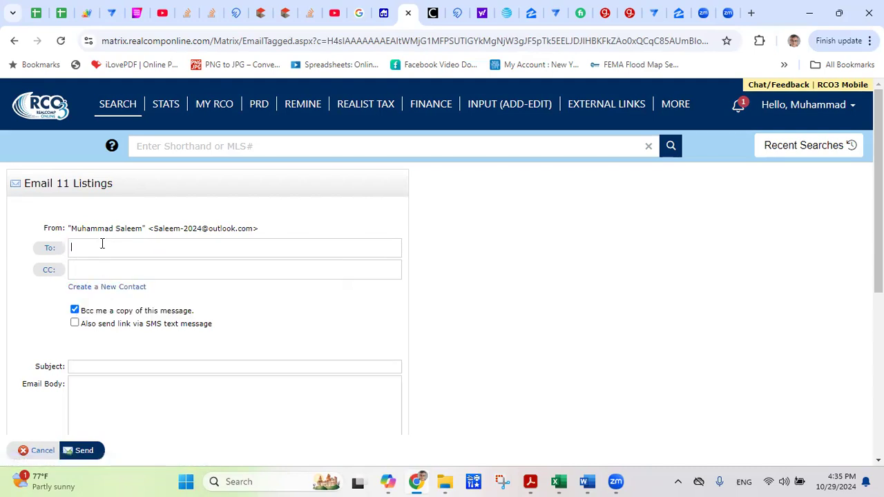
Cancel the New Contact dialog and pick the saved contact's suggested e-mail as recipient.
left_click(107, 287)
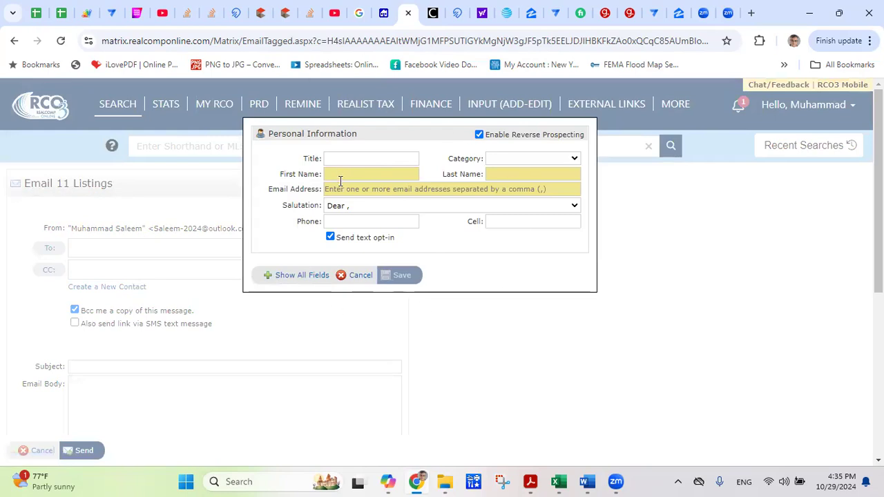
left_click(358, 276)
left_click(112, 251)
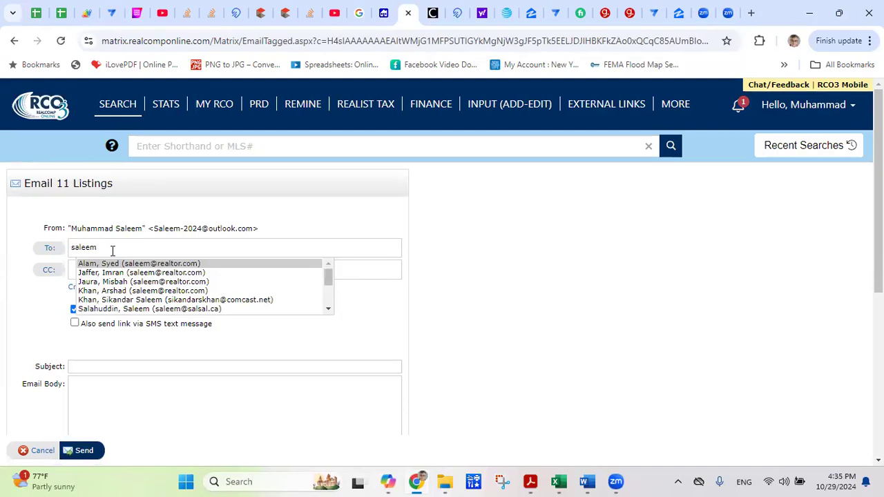
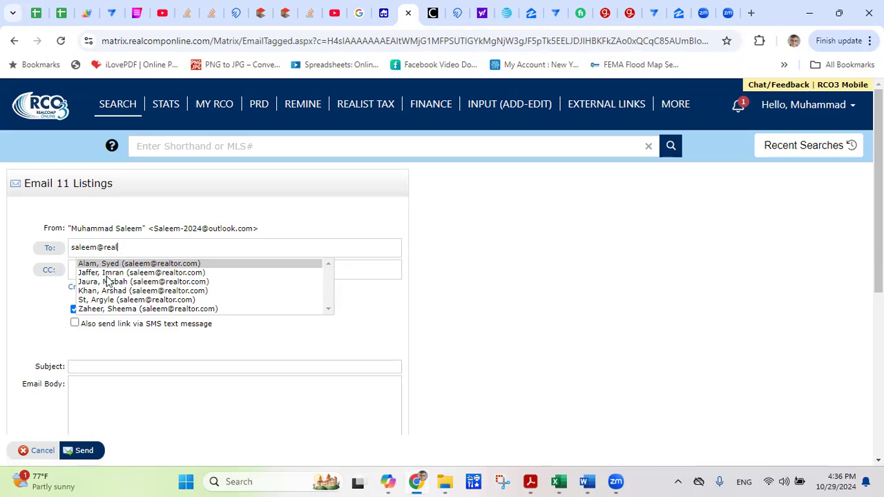
left_click(105, 275)
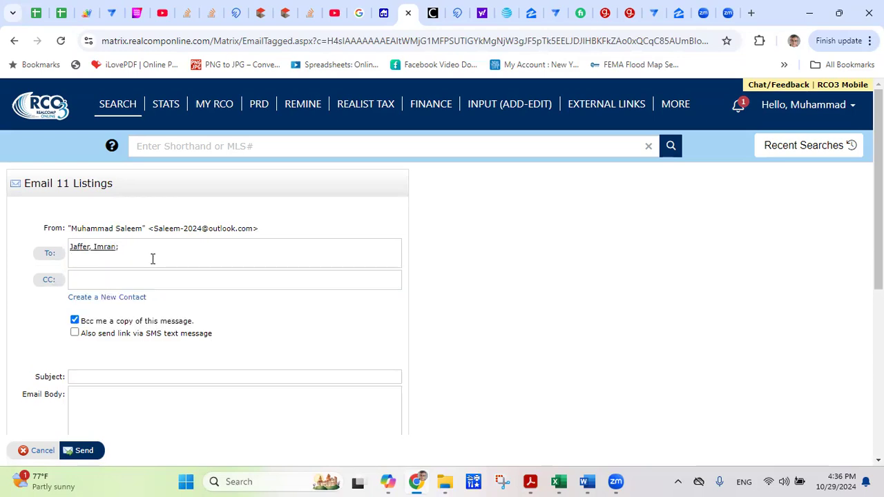
left_click(76, 378)
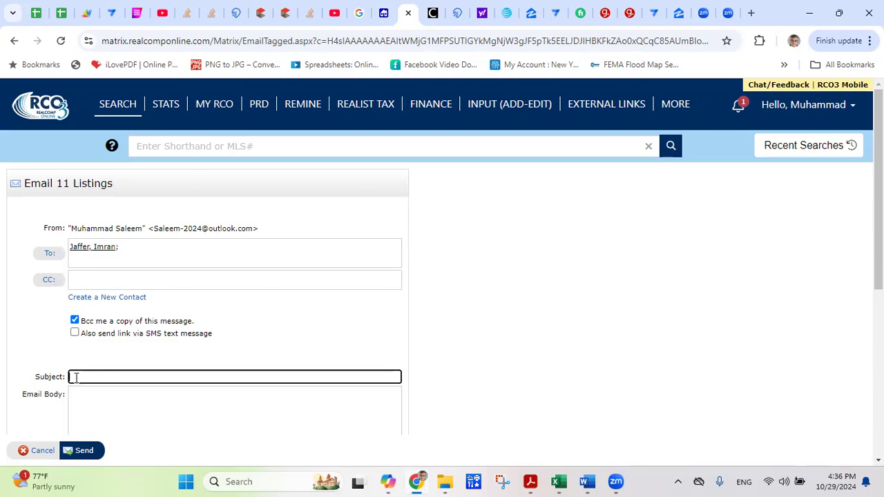
Enter the subject 'House in Farmington Hills'.
type("House in Farmington Hills")
key("Tab")
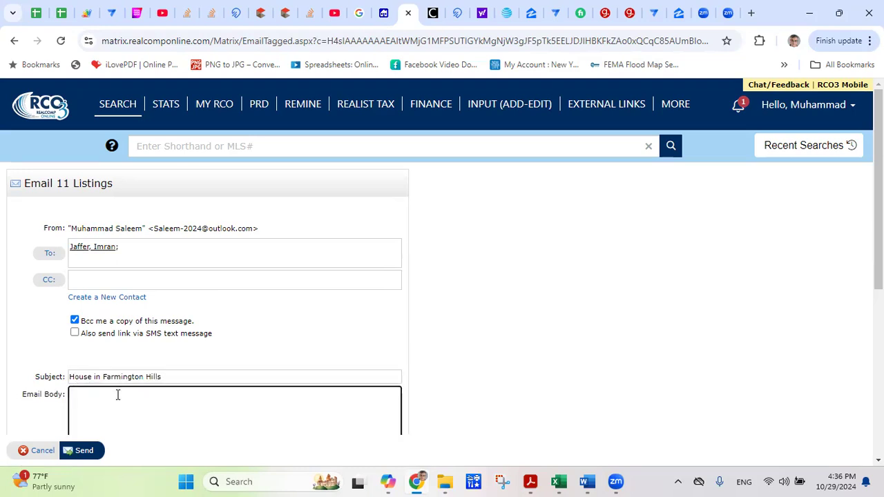
scroll(442, 238, "down", 2)
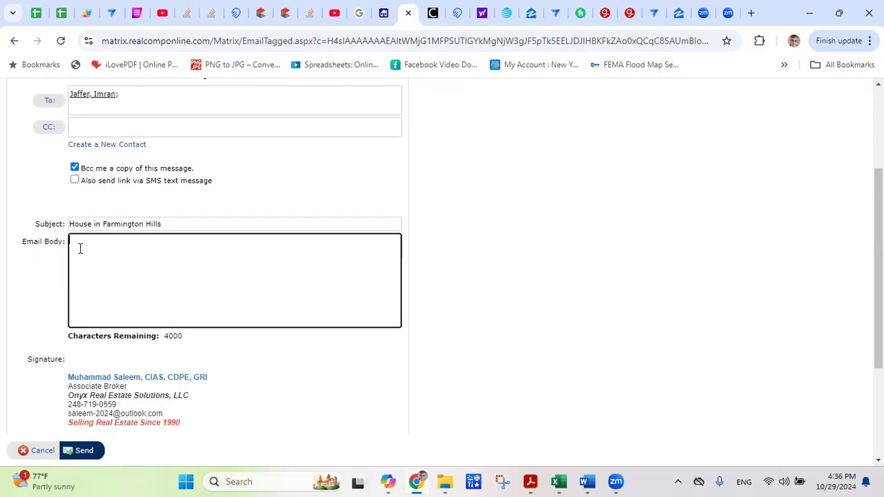
Write a greeting asking to look at the houses over the weekend, then send the email.
type("greetings.")
key("Return")
type("Thre")
key("BackSpace")
type("are hou")
key("BackSpace")
type("the houses")
type(" thta we")
type("we can ")
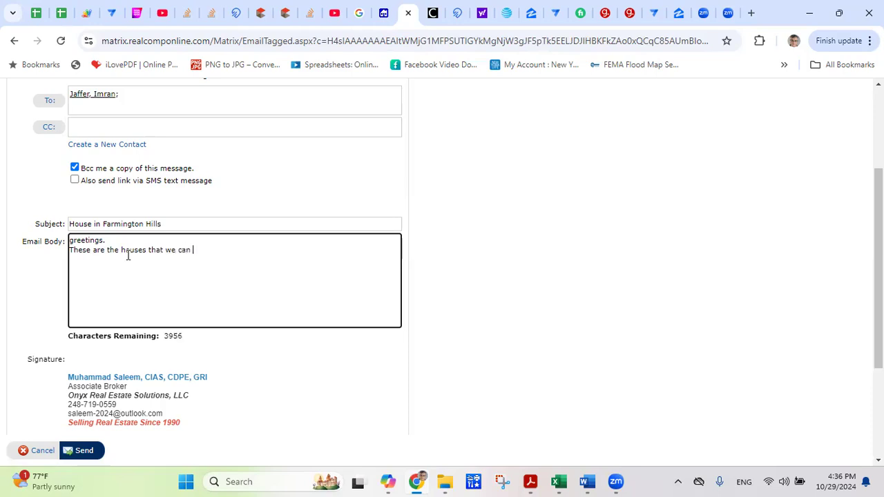
type("look over the weekend. Let ")
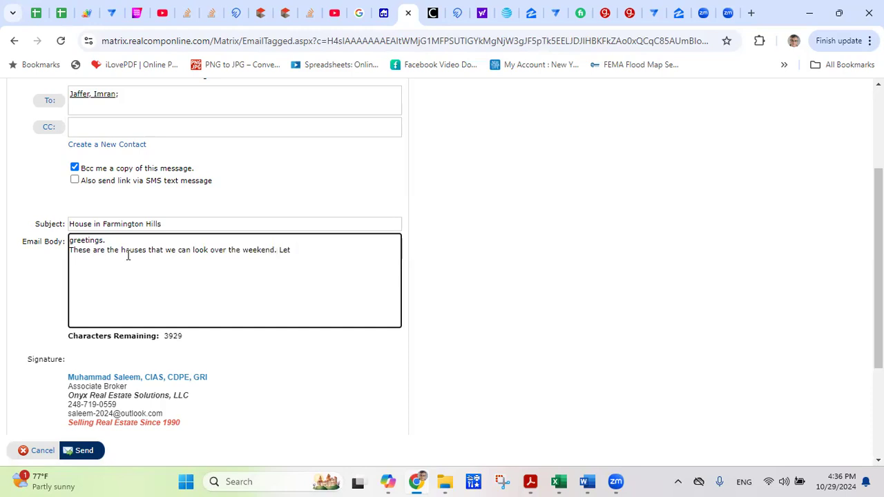
type("mke")
key("BackSpace")
key("BackSpace")
key("BackSpace")
type("e know.")
left_click(83, 453)
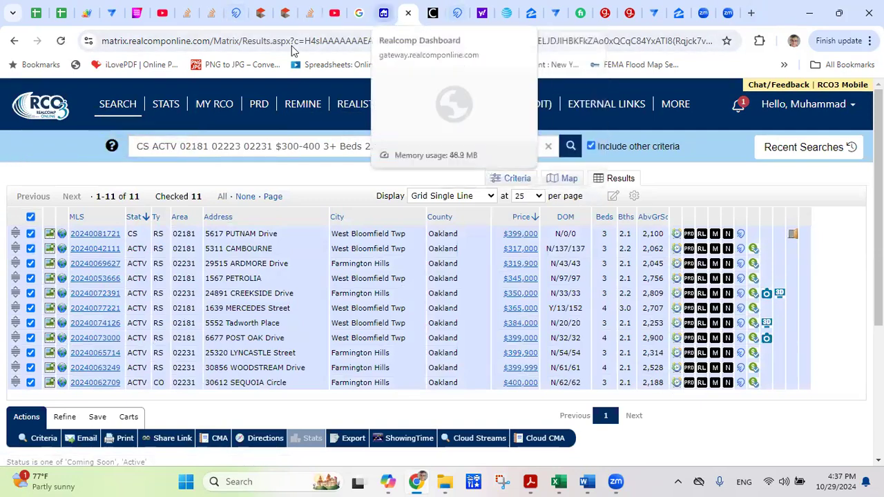
Switch to the Yahoo Mail browser tab.
left_click(492, 12)
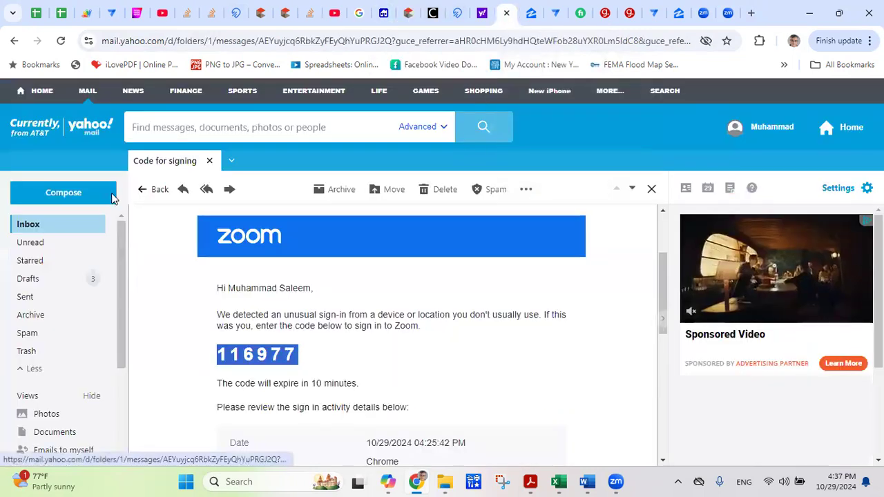
Close the open Zoom sign-in code message to return to the inbox.
left_click(207, 160)
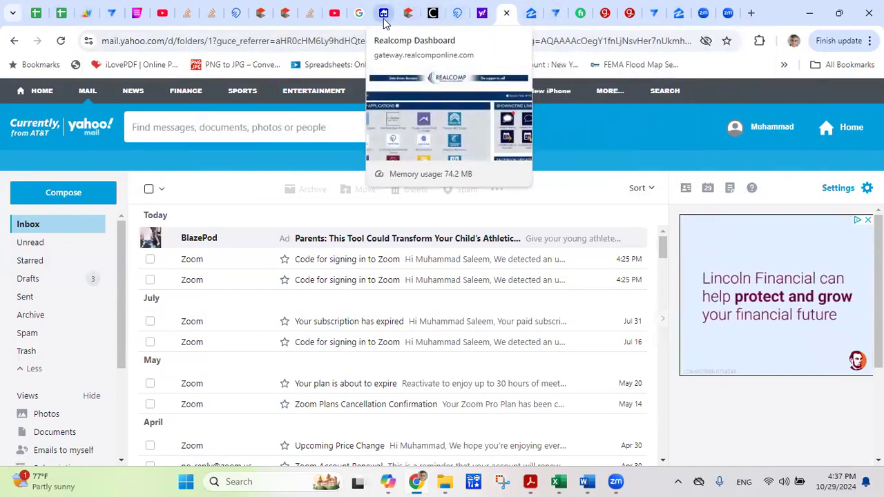
Return to the 11-listing Realcomp results and show the Save options beneath the grid.
left_click(407, 14)
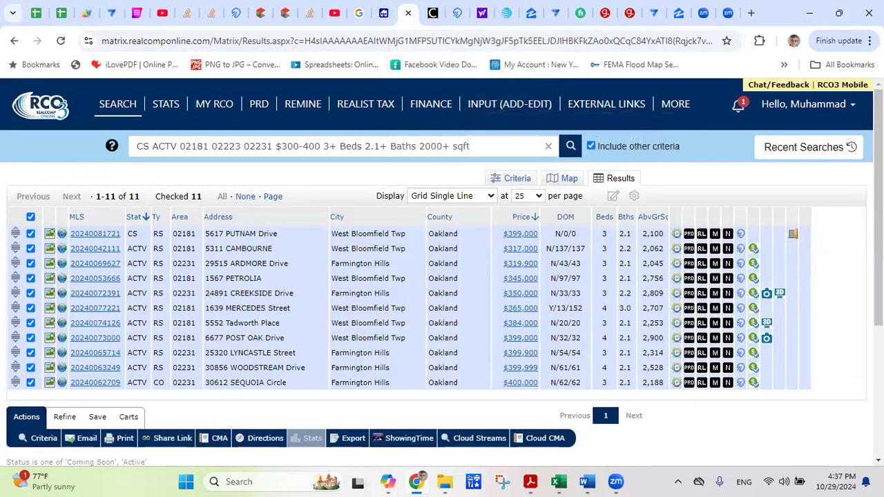
scroll(442, 270, "down", 2)
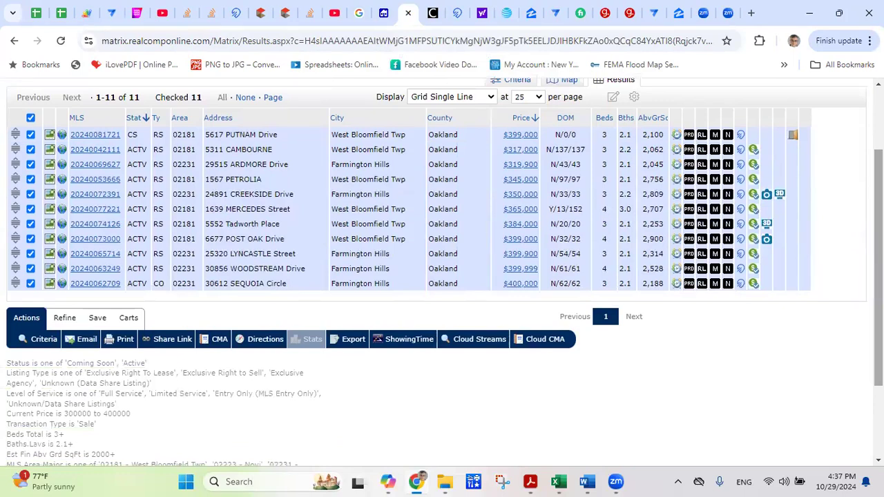
scroll(4, 166, "up", 2)
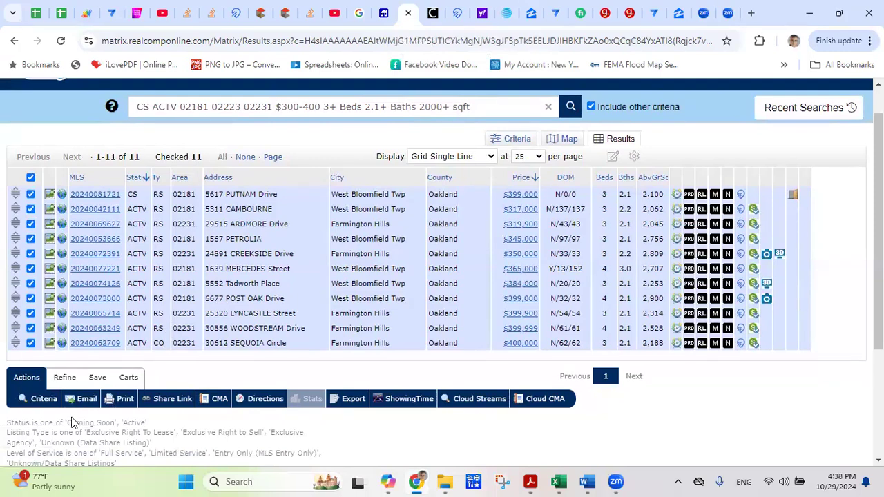
left_click(97, 379)
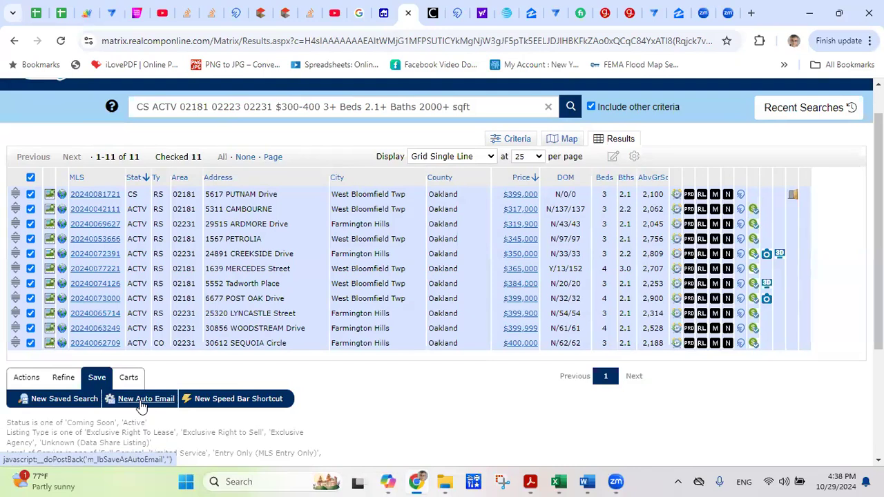
Start a new Auto Email from this search and choose the contact as its recipient.
left_click(140, 403)
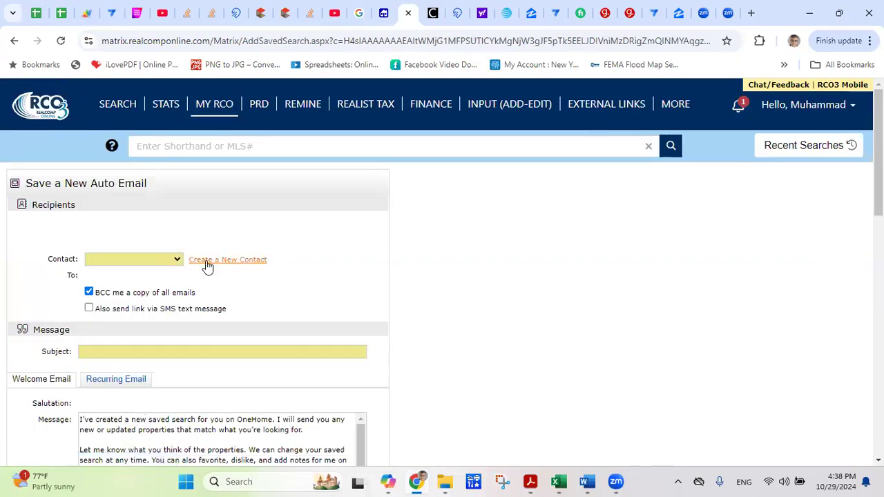
left_click(177, 260)
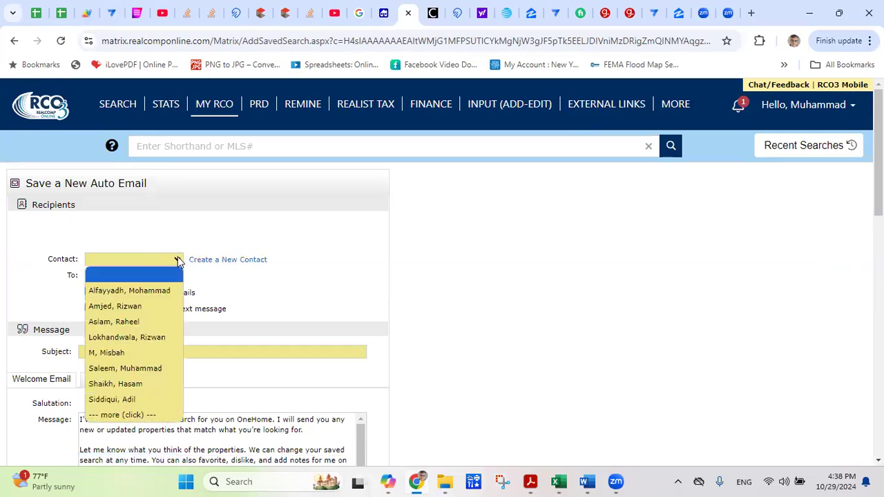
left_click(178, 260)
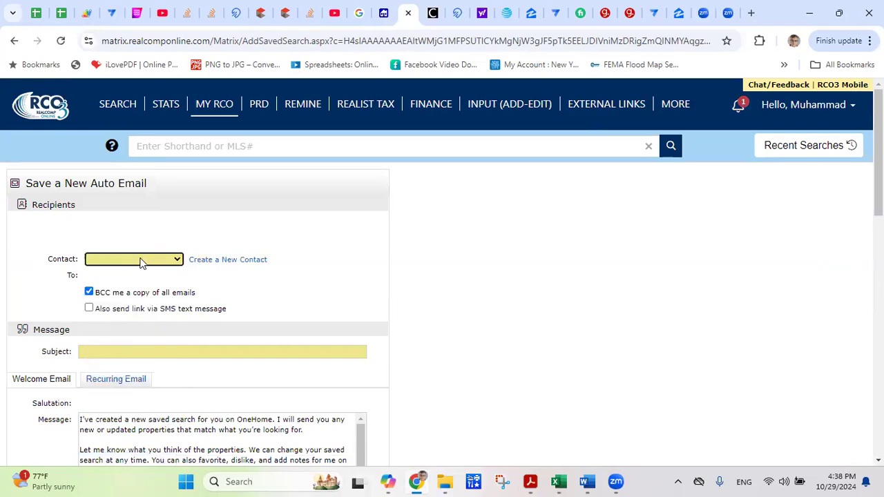
left_click(140, 261)
key("s")
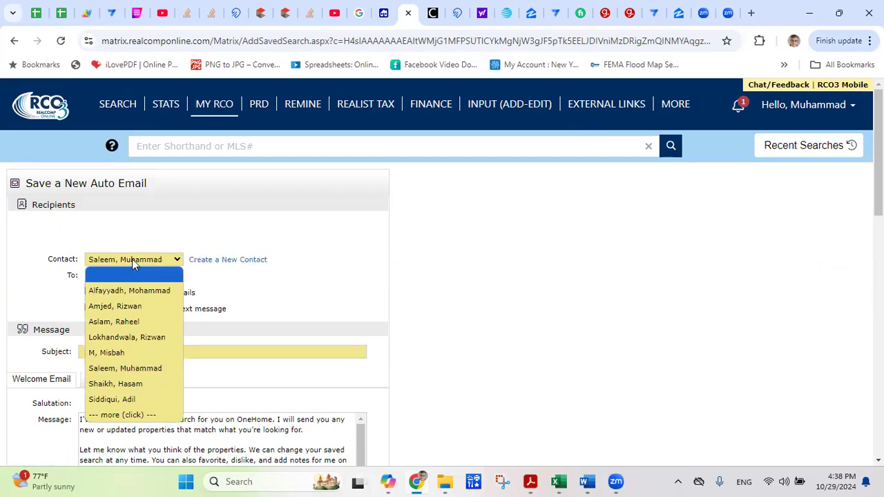
left_click(132, 259)
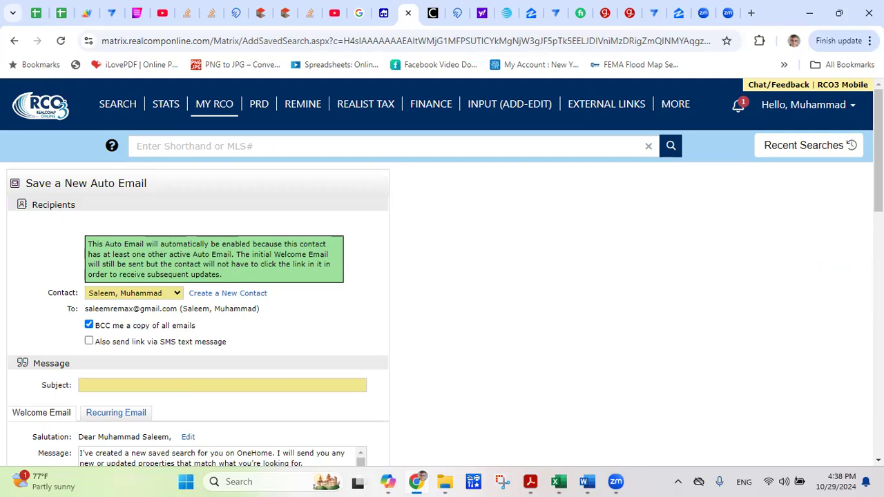
scroll(442, 276, "down", 3)
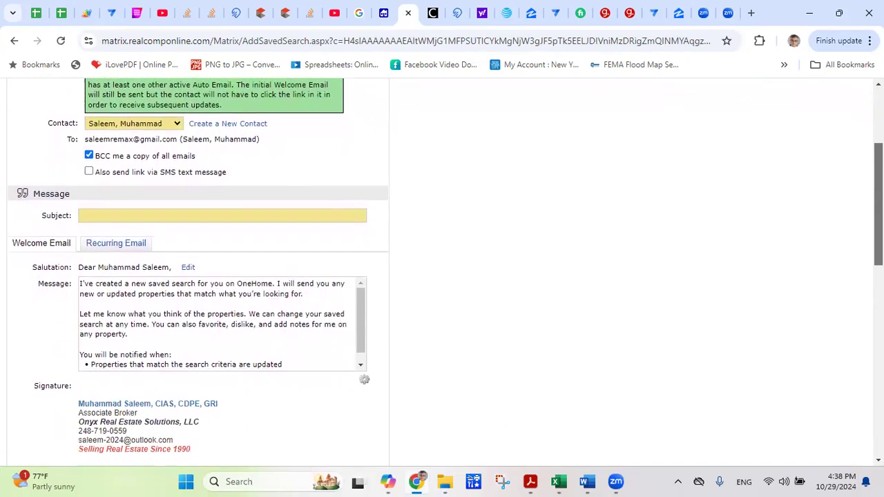
scroll(442, 276, "up", 1)
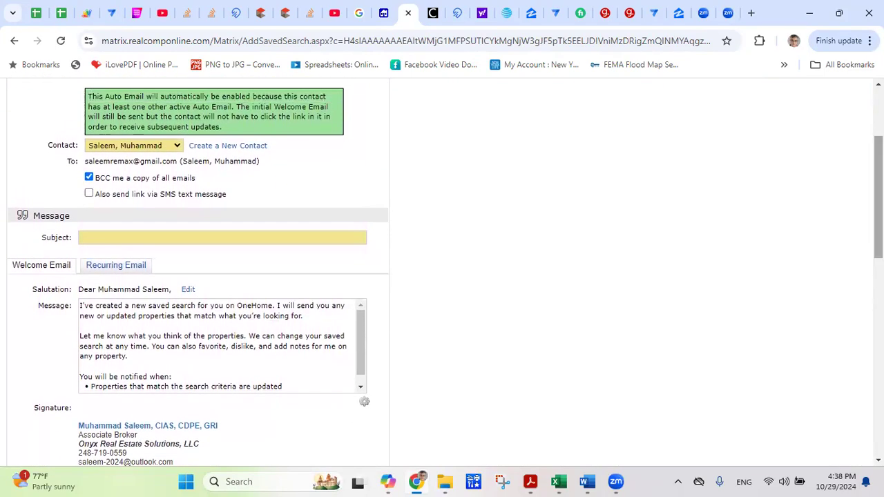
Enter 'Houses for your search' as the subject, then review the Criteria and Settings sections.
left_click(121, 242)
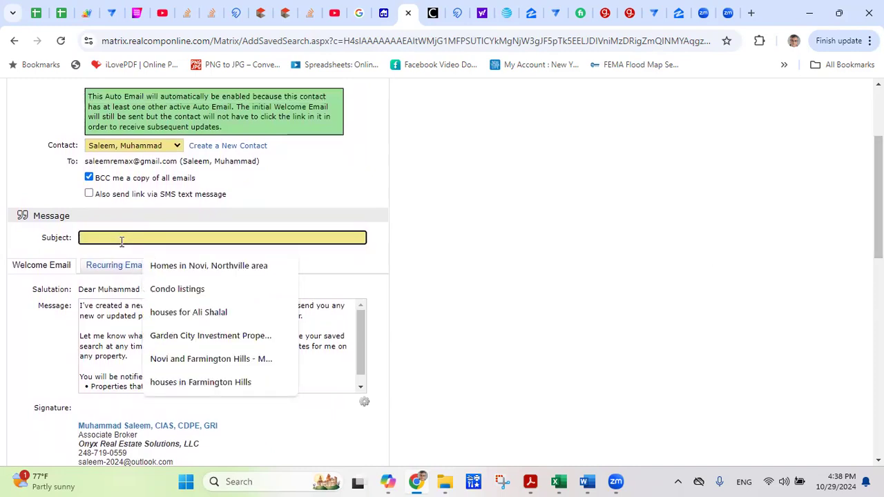
type("Houses ")
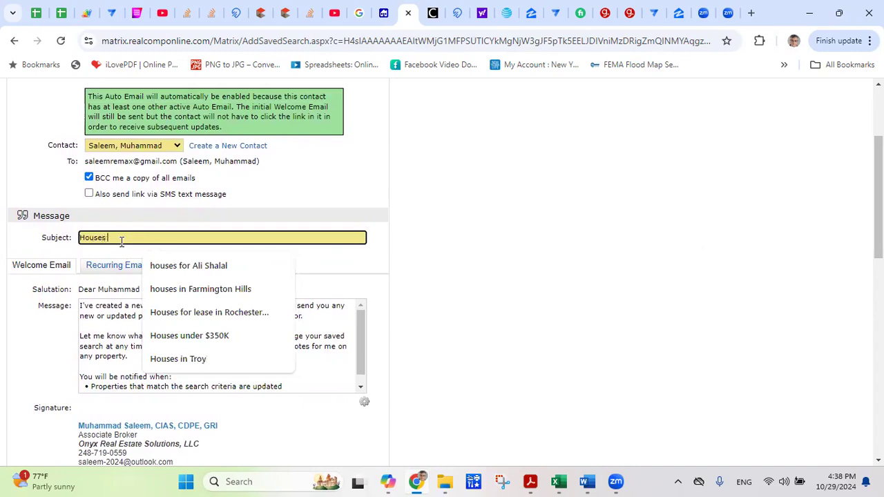
type("for your search")
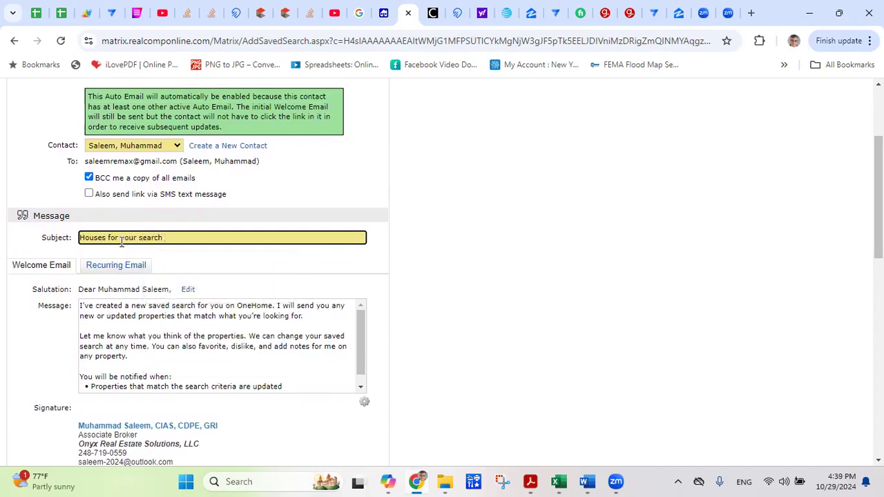
left_click(406, 290)
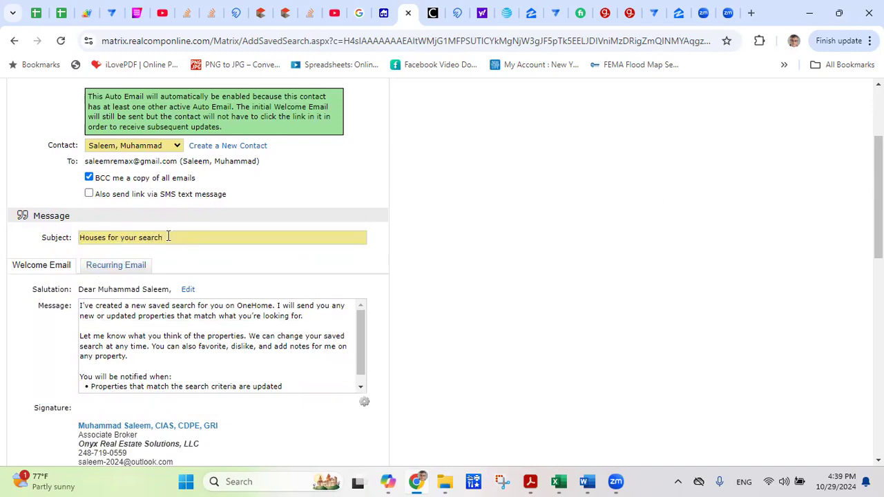
left_click_drag(169, 238, 62, 249)
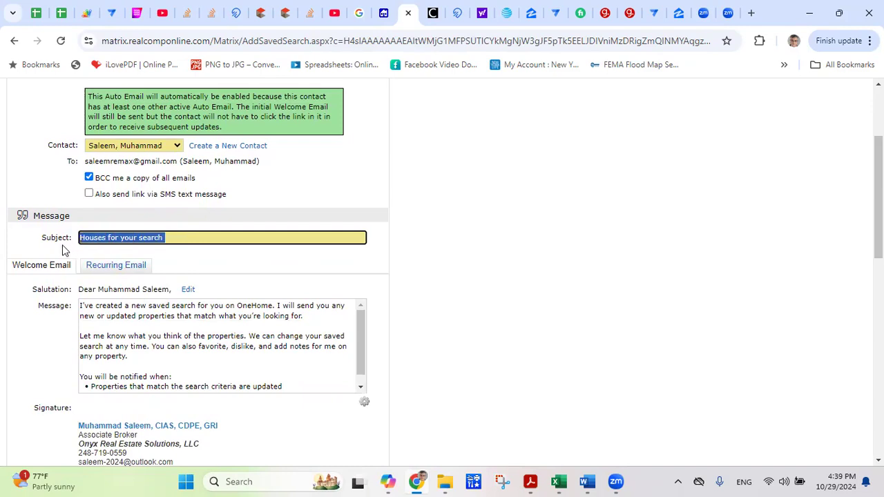
left_click(185, 259)
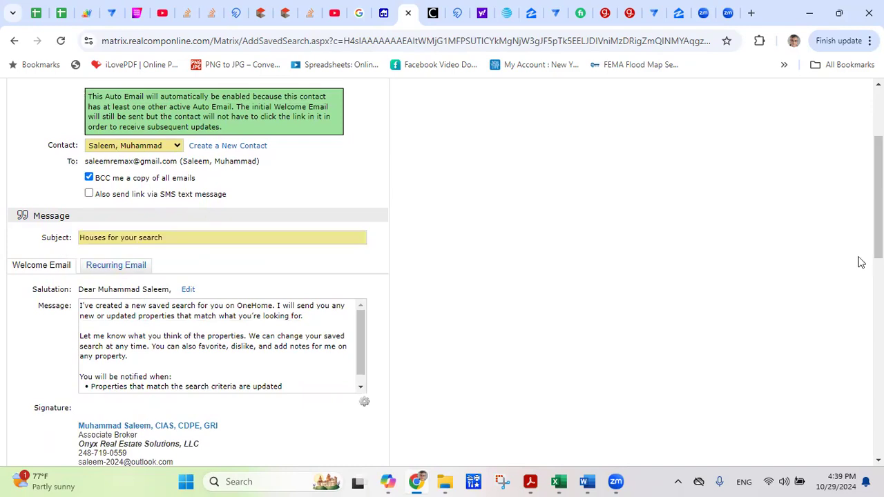
scroll(442, 272, "down", 2)
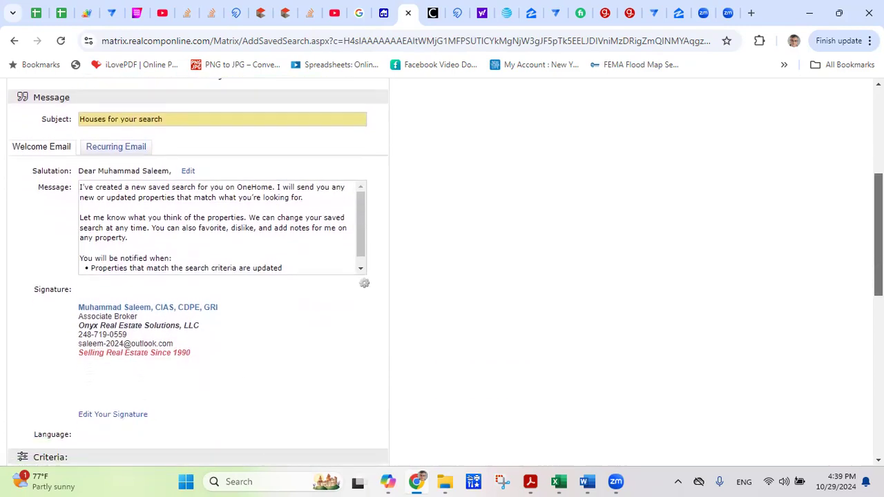
scroll(321, 134, "down", 1)
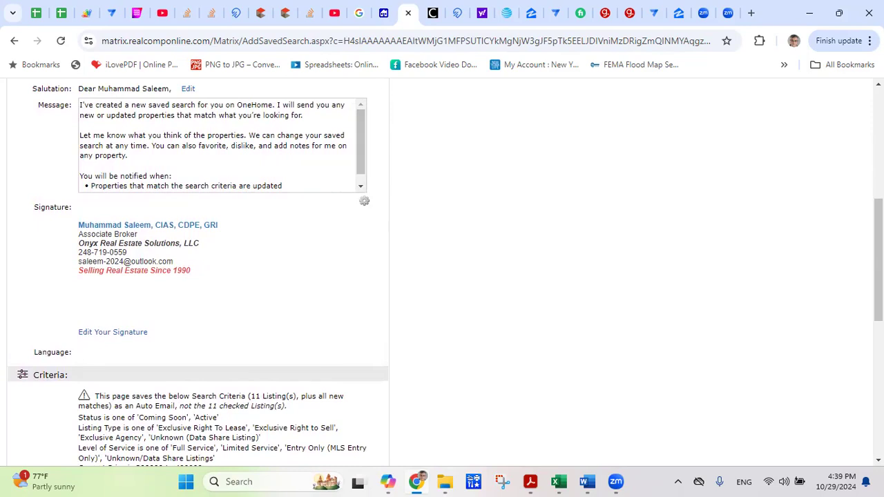
scroll(198, 276, "down", 4)
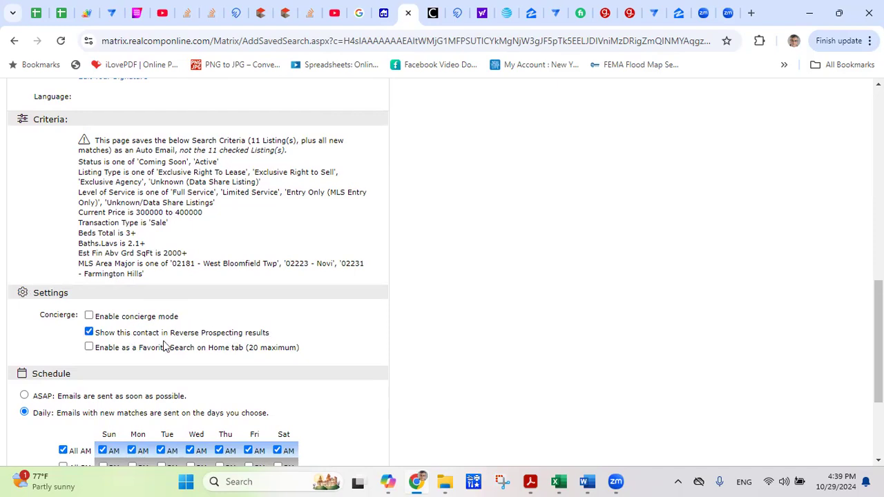
Toggle Reverse Prospecting visibility off and back on, then enable concierge mode.
left_click(89, 333)
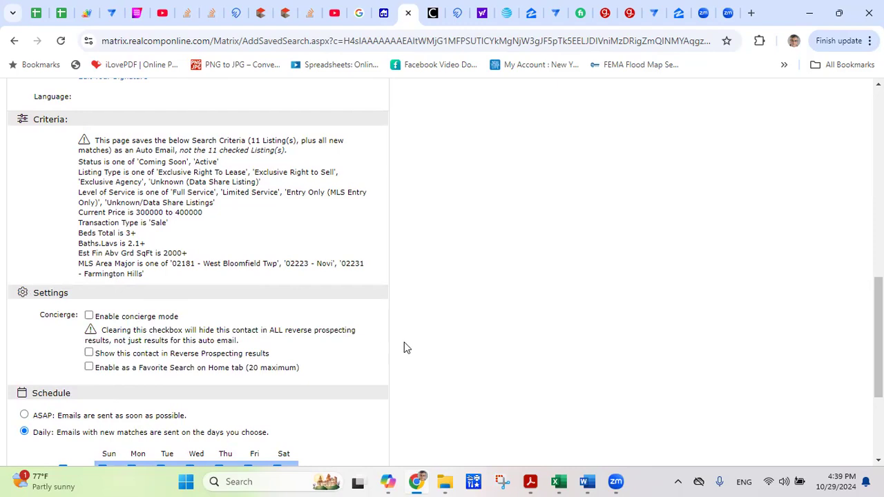
left_click(89, 353)
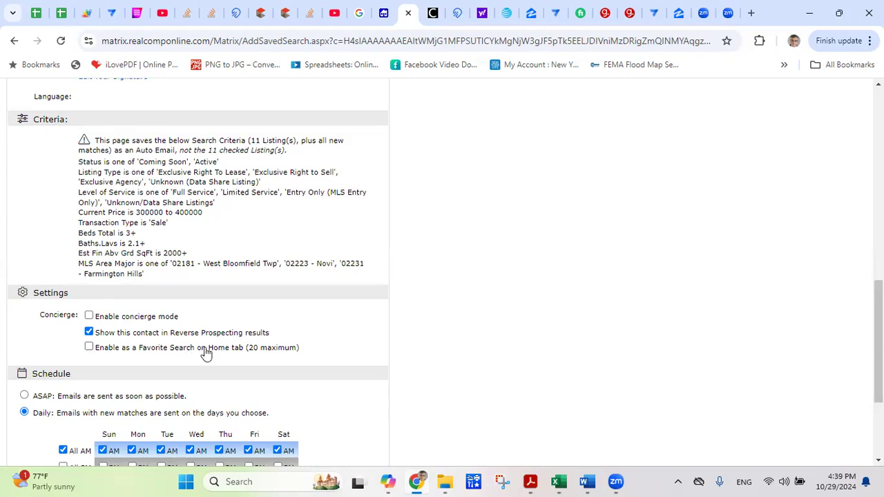
left_click(89, 317)
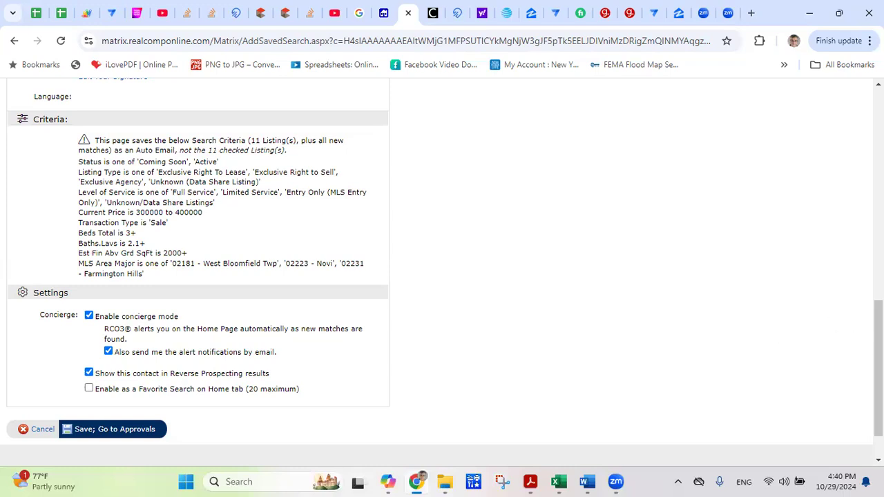
Turn concierge mode off, choose ASAP delivery, and save the 'Houses for your search' auto email.
scroll(576, 276, "down", 1)
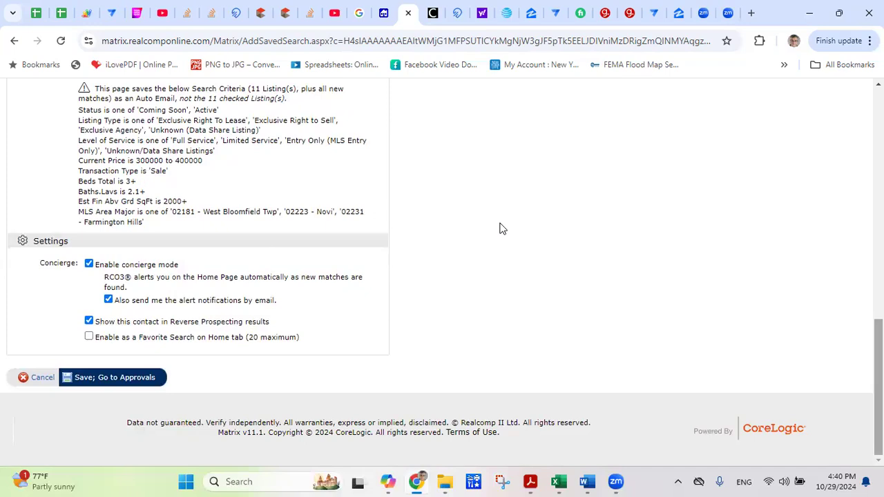
left_click(90, 265)
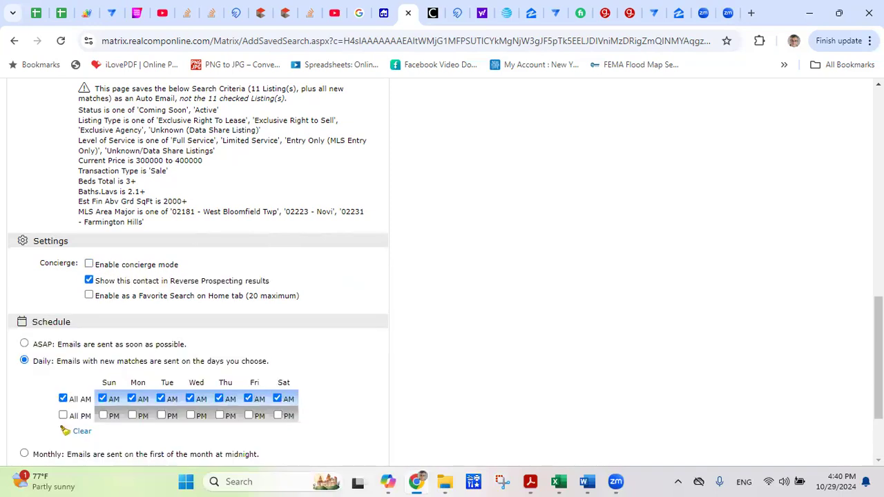
scroll(295, 180, "down", 2)
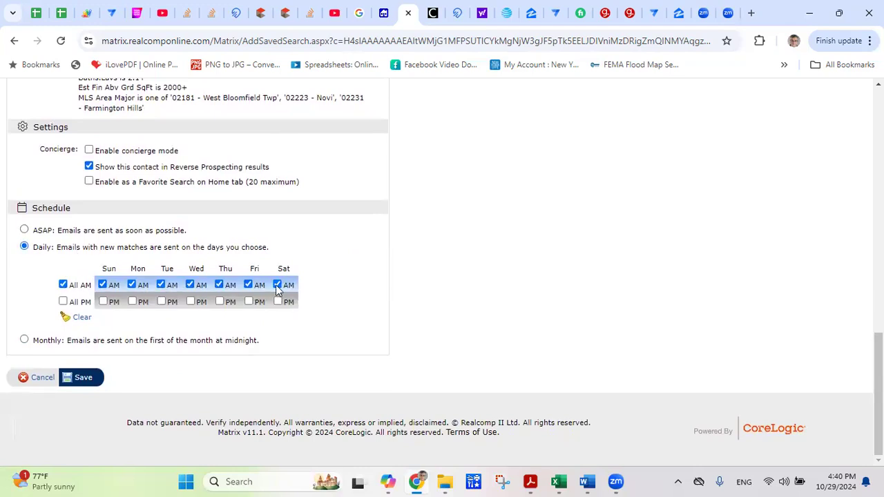
left_click(24, 229)
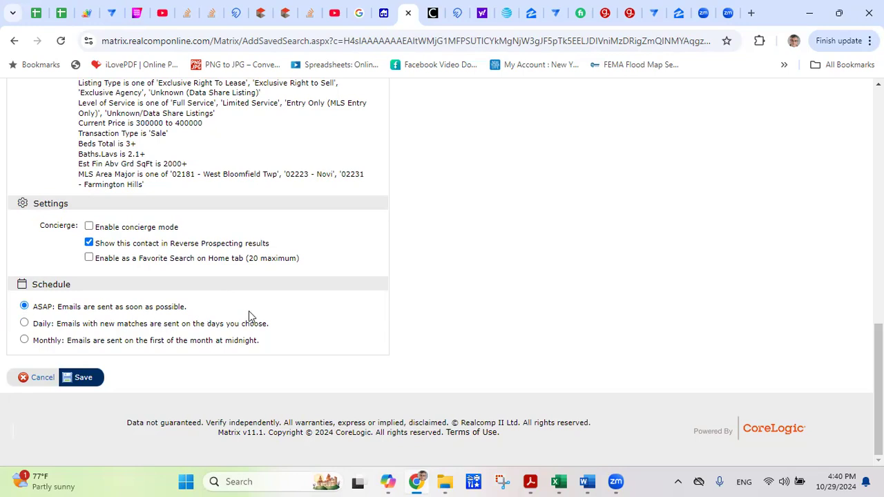
left_click(90, 384)
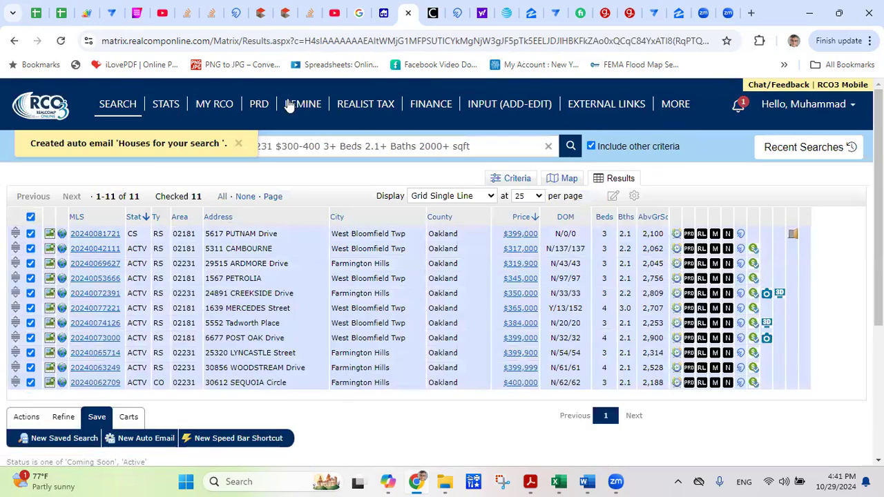
Dismiss the 'Created auto email' banner and start another new Auto Email.
left_click(238, 143)
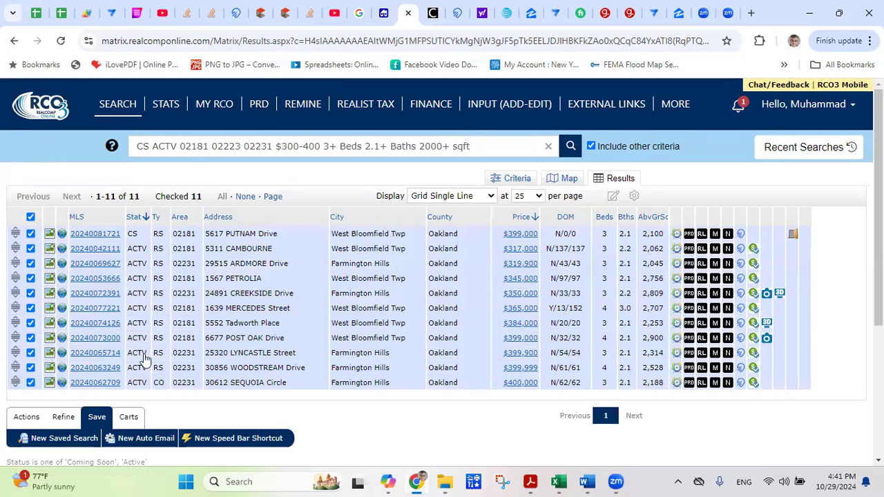
left_click(146, 439)
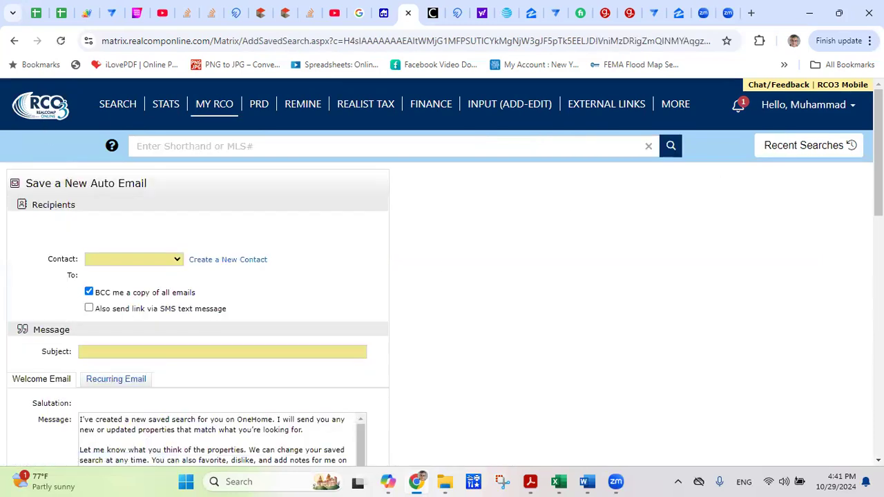
Enable concierge mode and attempt 'Save; Go to Approvals' with subject and contact still empty.
scroll(442, 276, "down", 6)
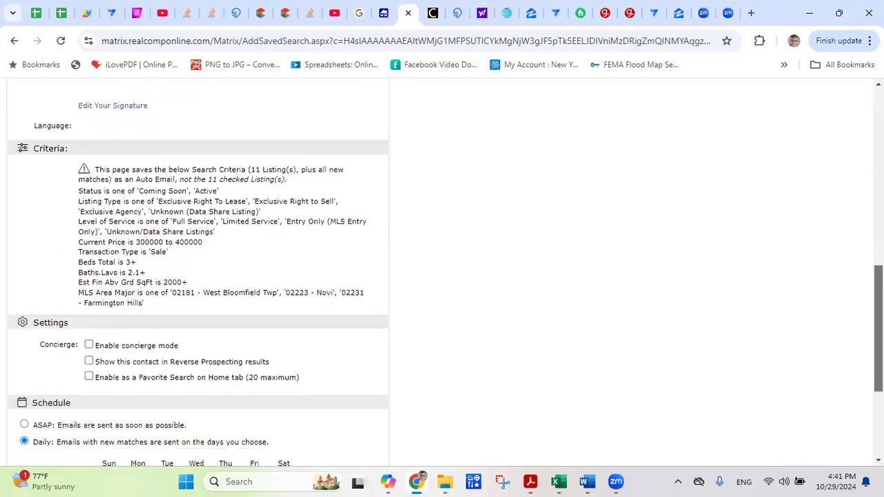
scroll(442, 277, "down", 3)
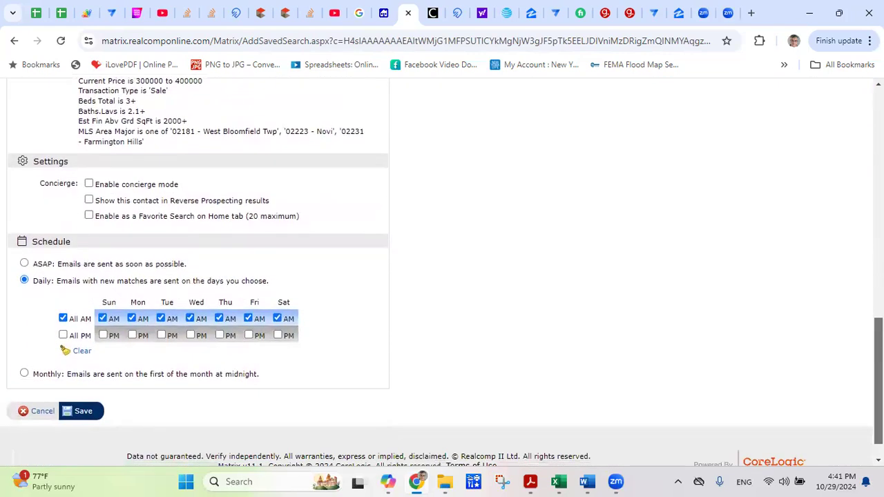
scroll(442, 276, "down", 1)
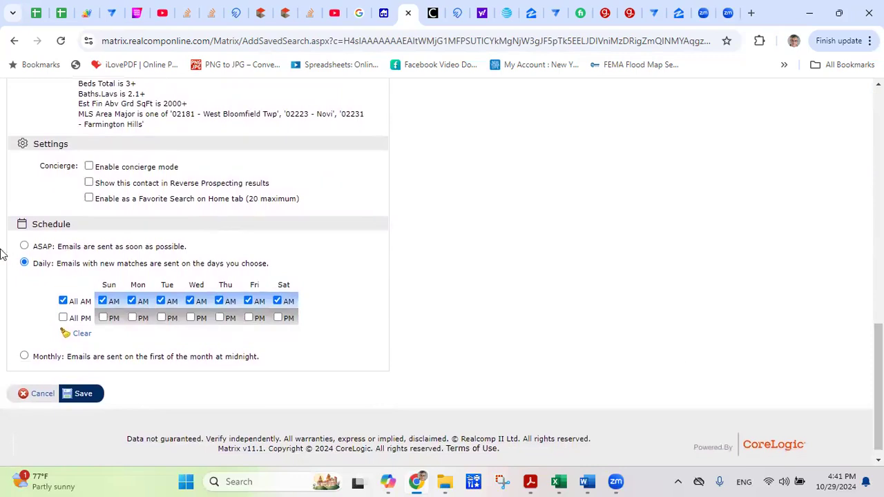
left_click(89, 167)
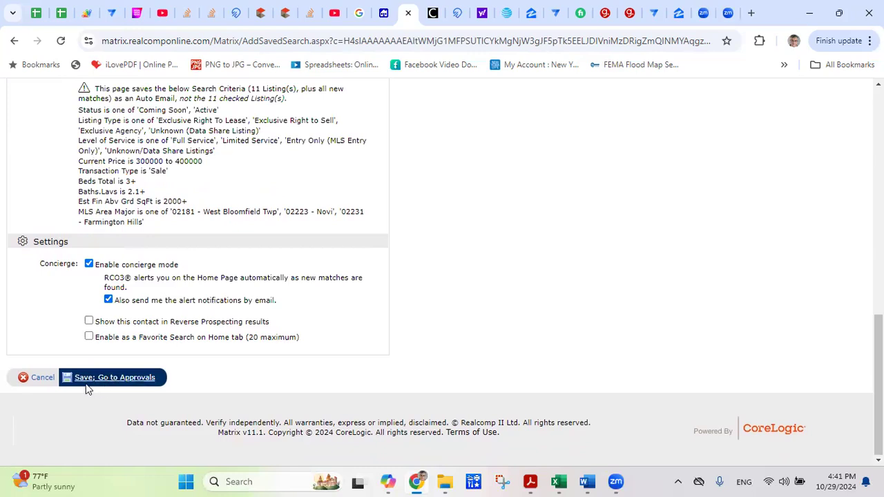
left_click(122, 381)
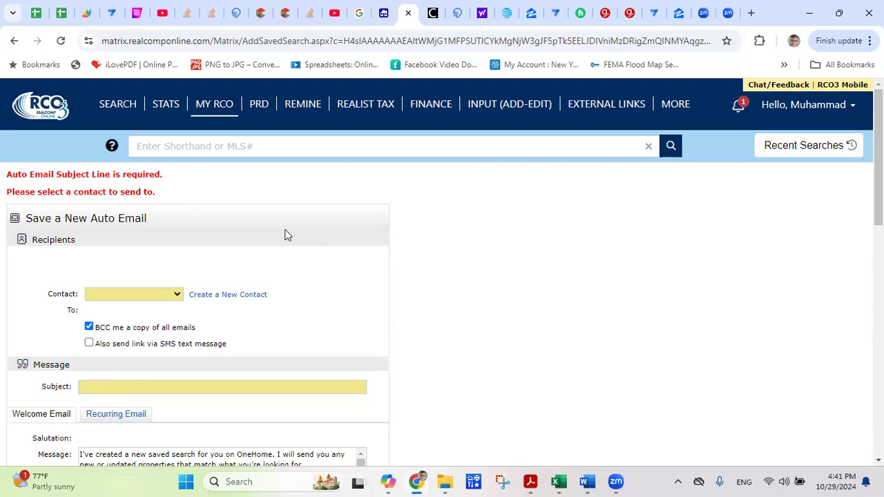
Type 'Testing search' as the subject and try saving to approvals again.
left_click(134, 390)
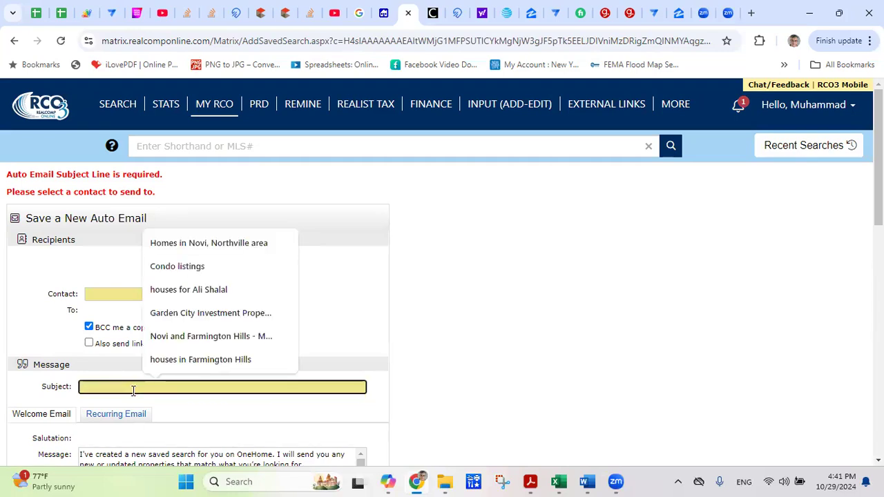
type("Tes")
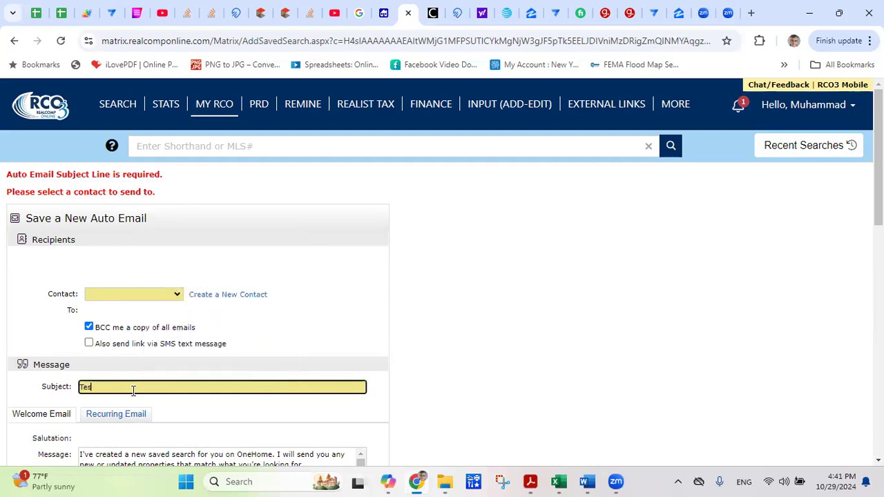
type("ting search")
left_click_drag(879, 159, 878, 388)
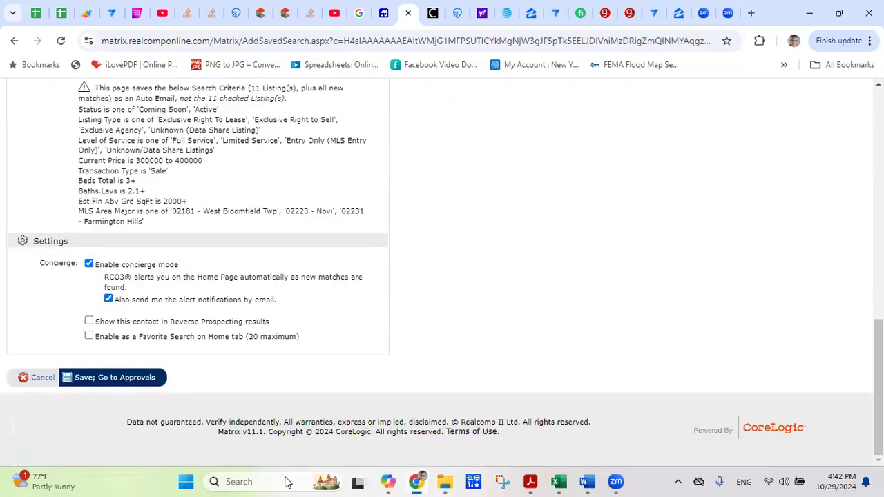
left_click(111, 384)
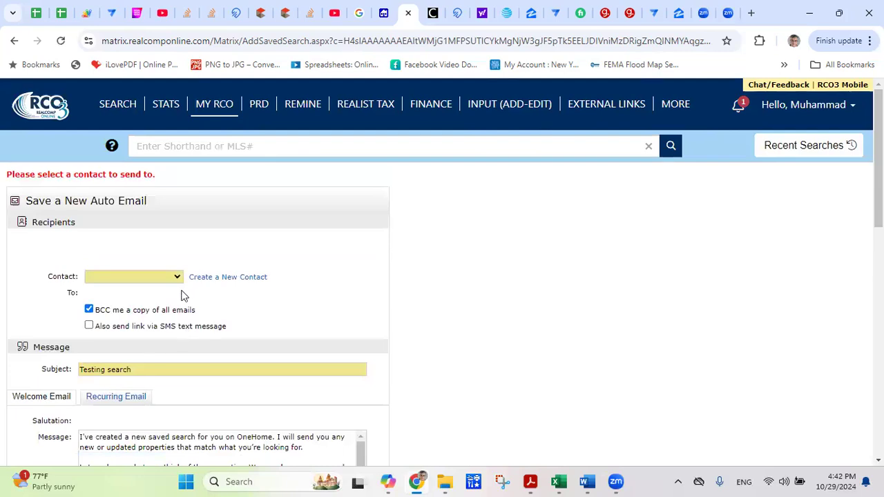
Choose the contact as recipient and save the auto email, going to approvals.
left_click(130, 279)
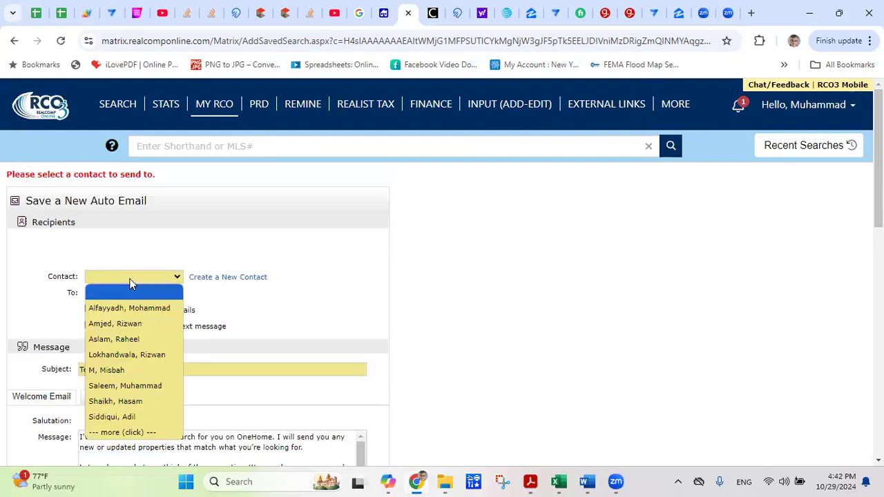
key("s")
key("Return")
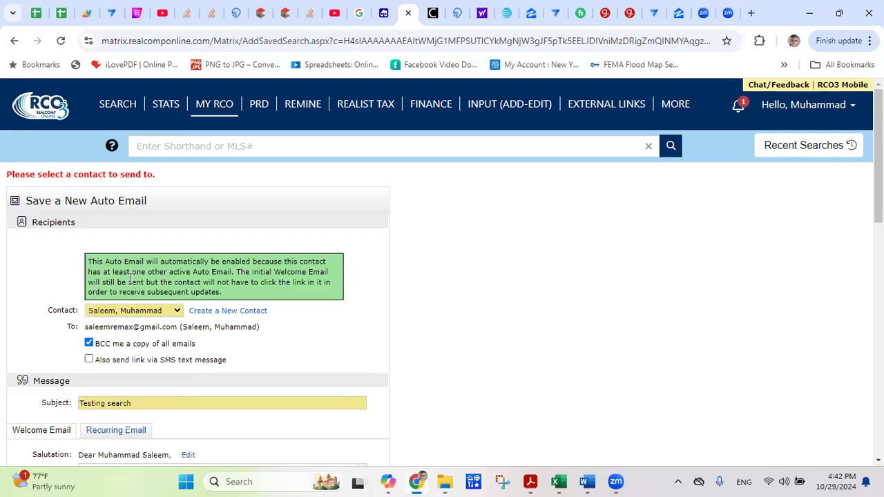
scroll(443, 273, "down", 15)
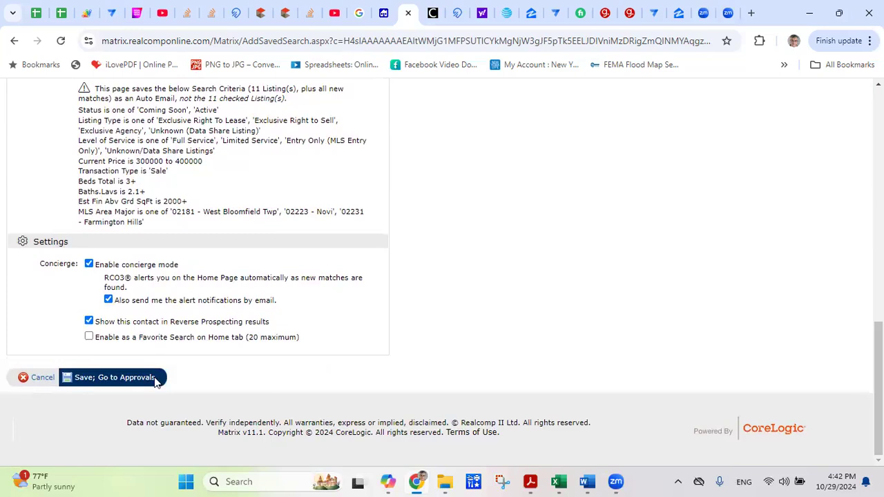
left_click(132, 382)
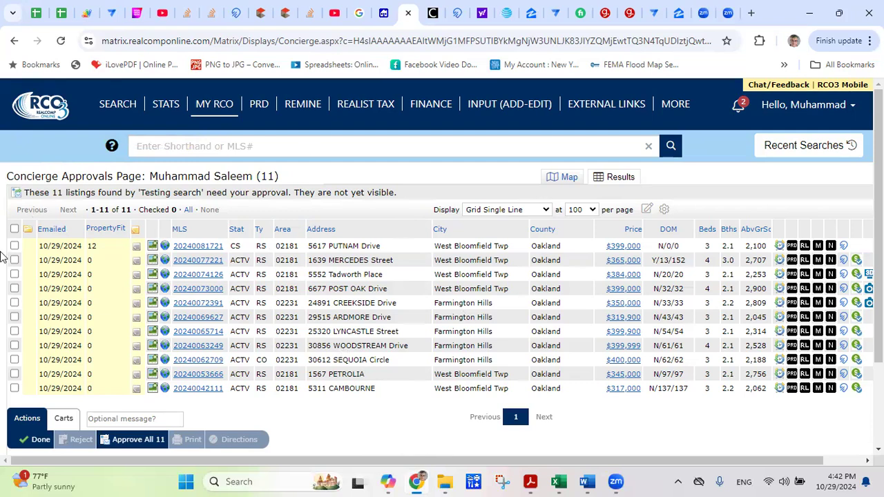
Open the first concierge listing's details and check it for approval.
left_click(193, 252)
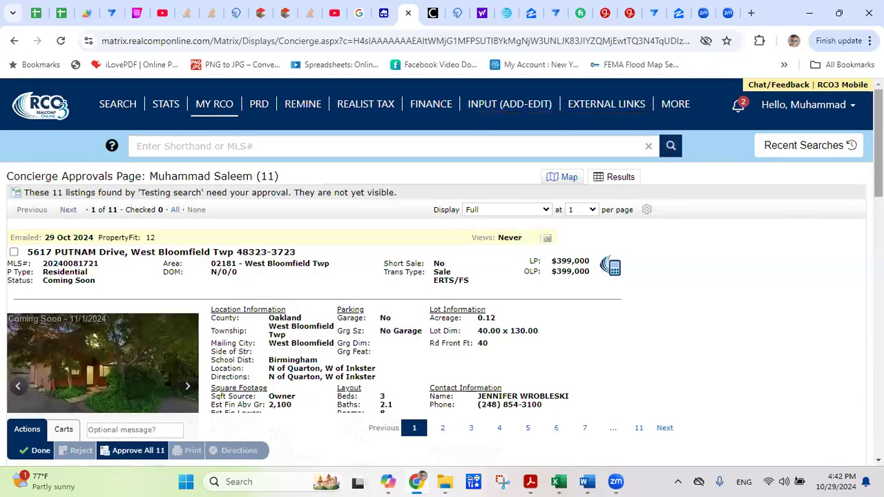
scroll(442, 276, "down", 6)
scroll(443, 277, "down", 2)
scroll(442, 277, "up", 8)
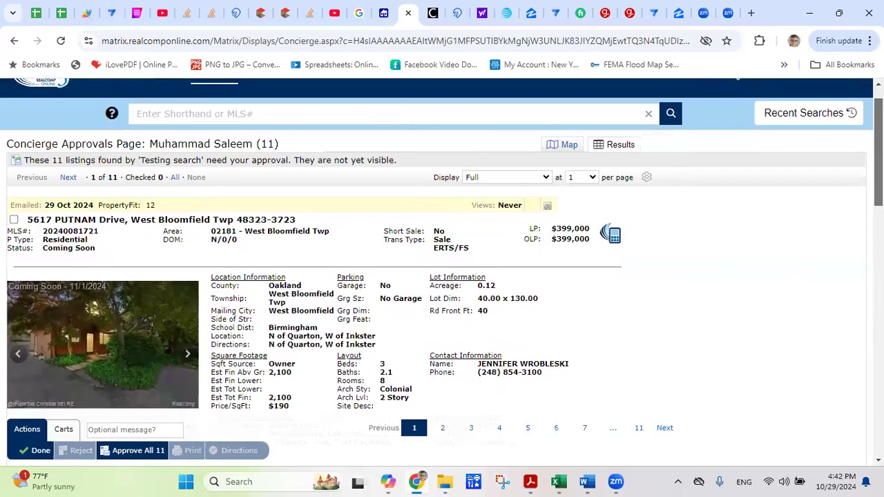
left_click(14, 217)
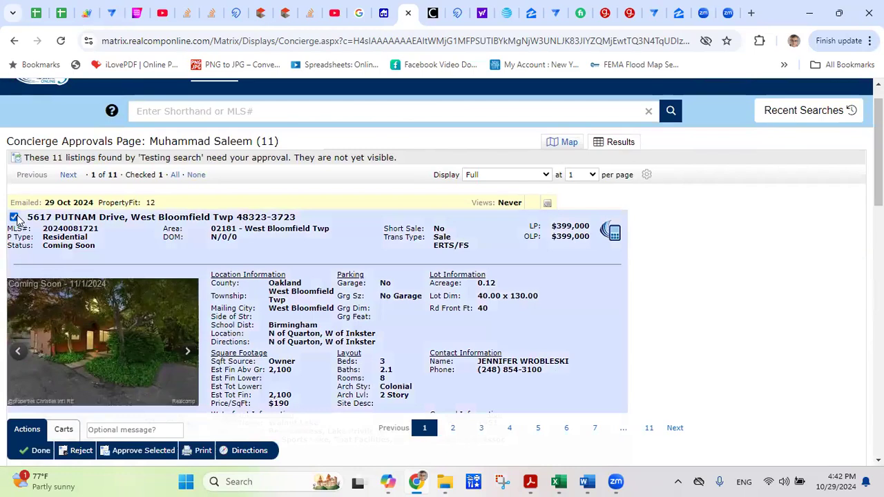
Page ahead to the fourth and fifth listings, check both, and set Display to Grid Single Line.
left_click(67, 178)
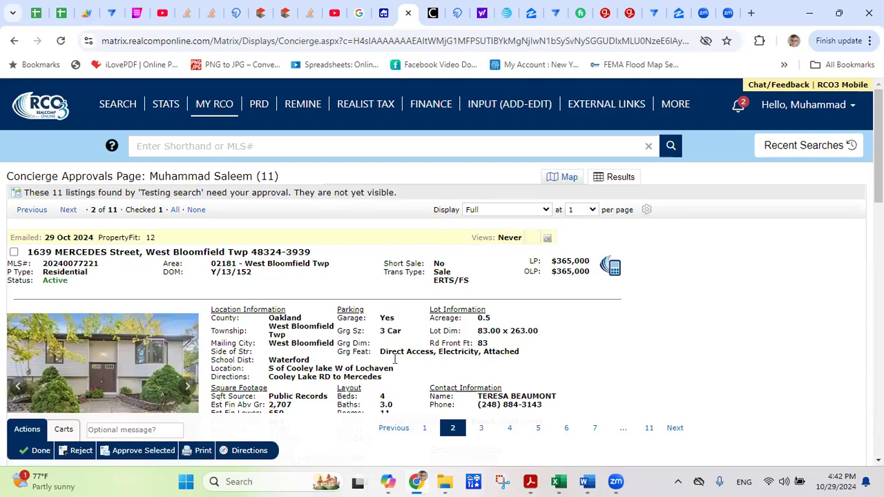
left_click(69, 211)
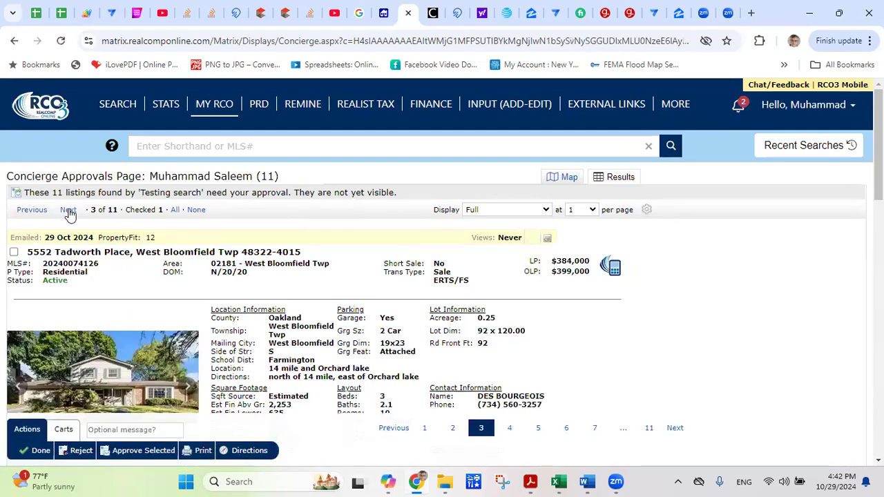
left_click(69, 211)
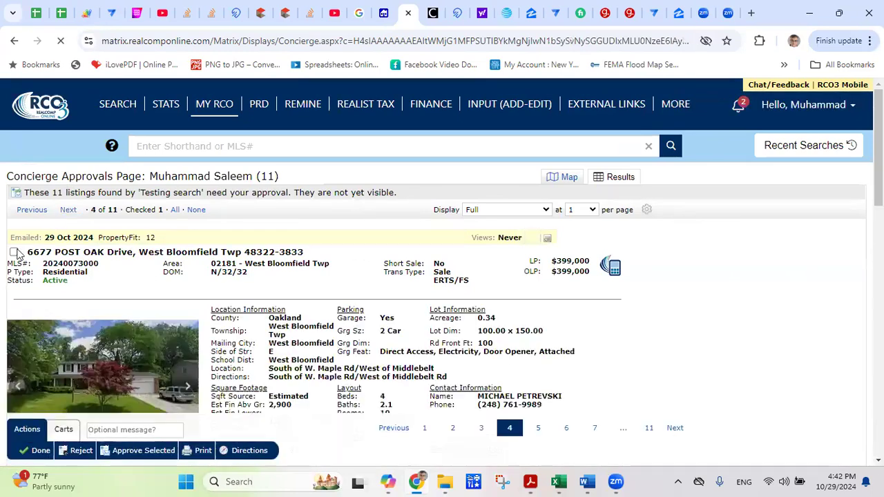
left_click(14, 253)
left_click(69, 211)
left_click(14, 253)
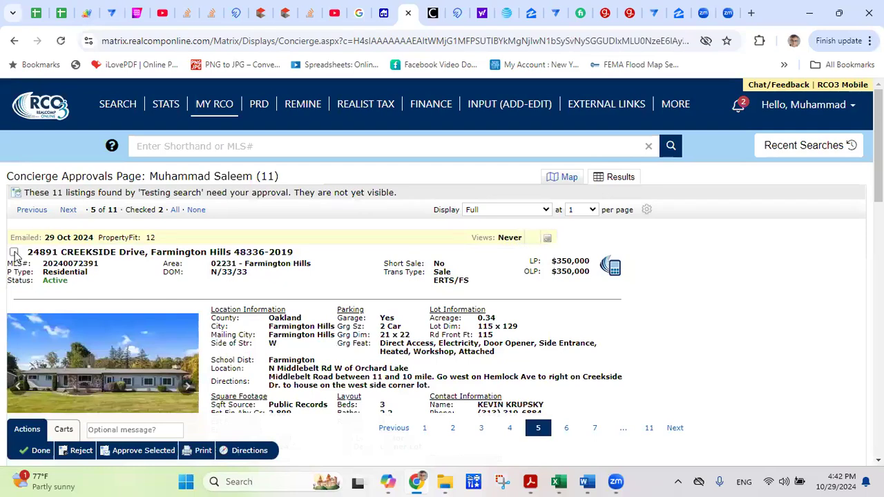
left_click(547, 211)
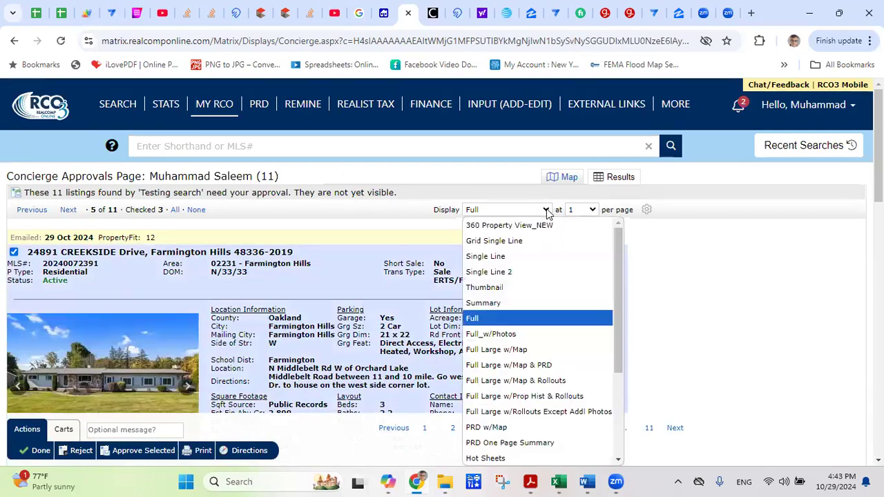
left_click(494, 241)
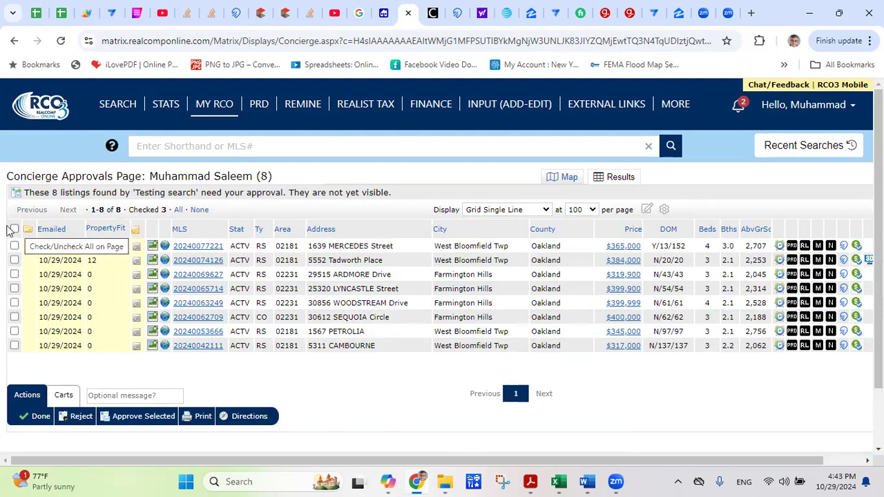
Check all listings, approve them to the contact, and return to the 11-listing results.
left_click(14, 229)
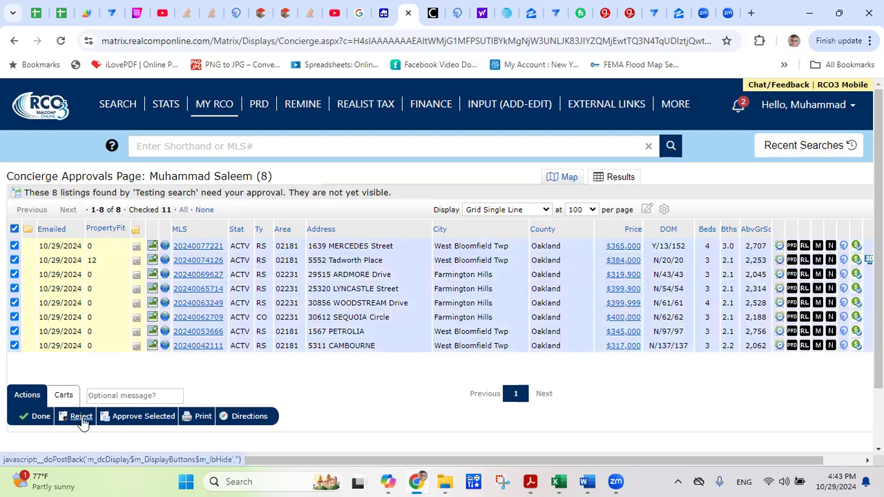
left_click(81, 418)
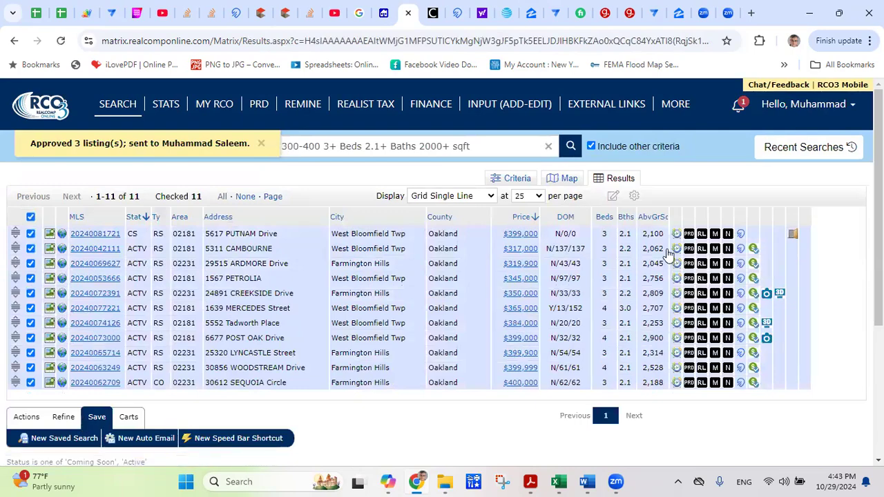
scroll(863, 161, "down", 5)
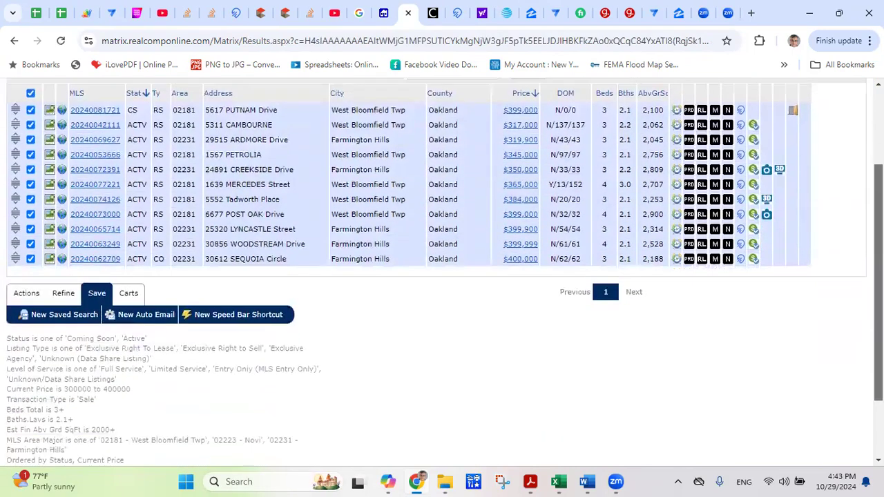
scroll(862, 161, "up", 5)
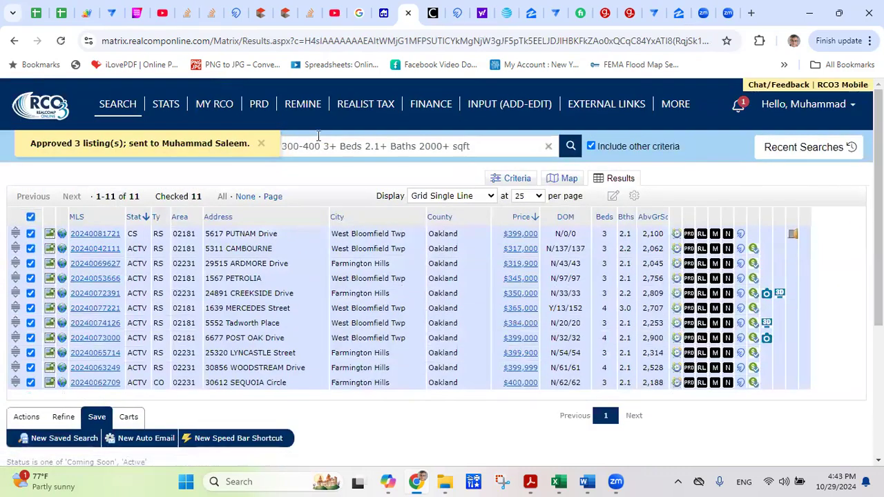
left_click(169, 110)
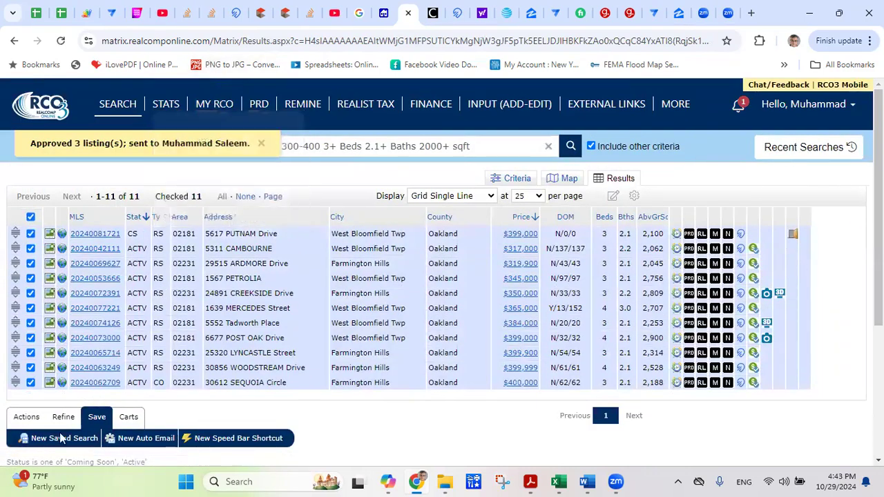
left_click(133, 439)
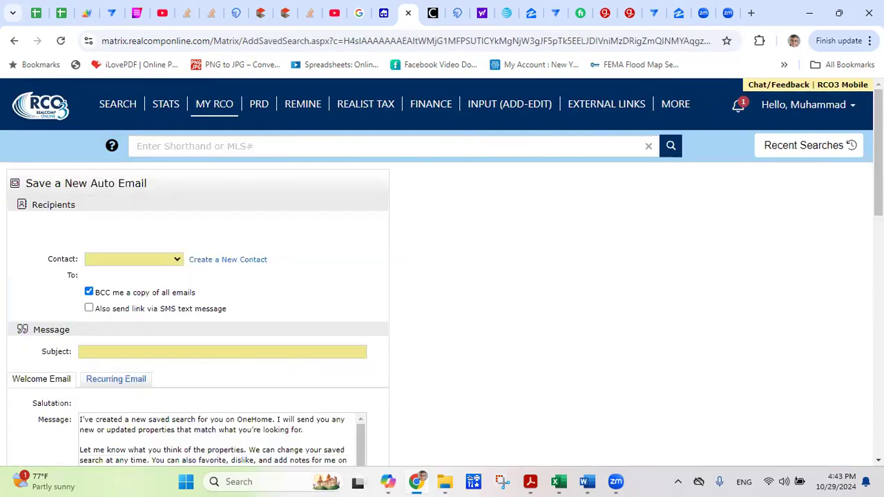
scroll(442, 277, "down", 10)
scroll(211, 228, "up", 1)
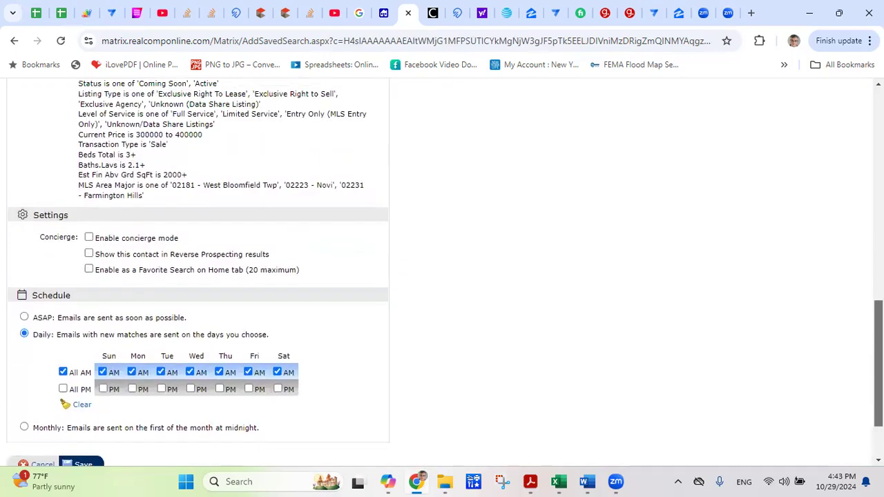
left_click(90, 236)
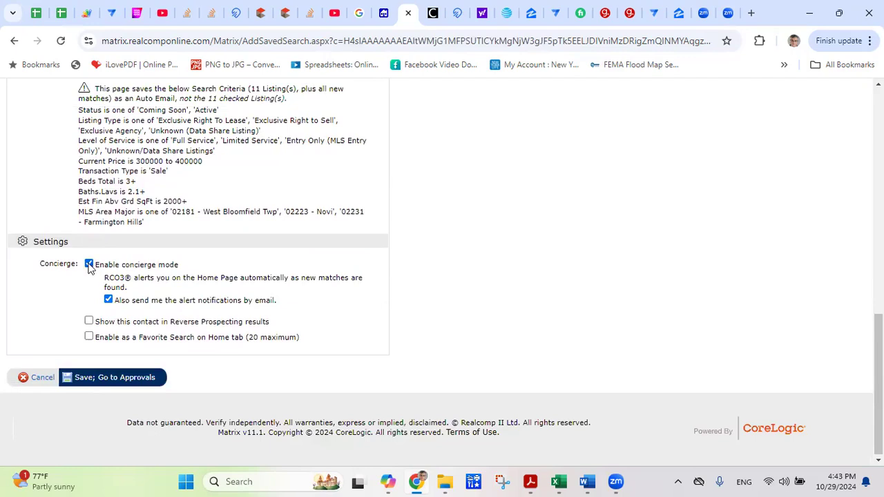
left_click(89, 266)
left_click(24, 344)
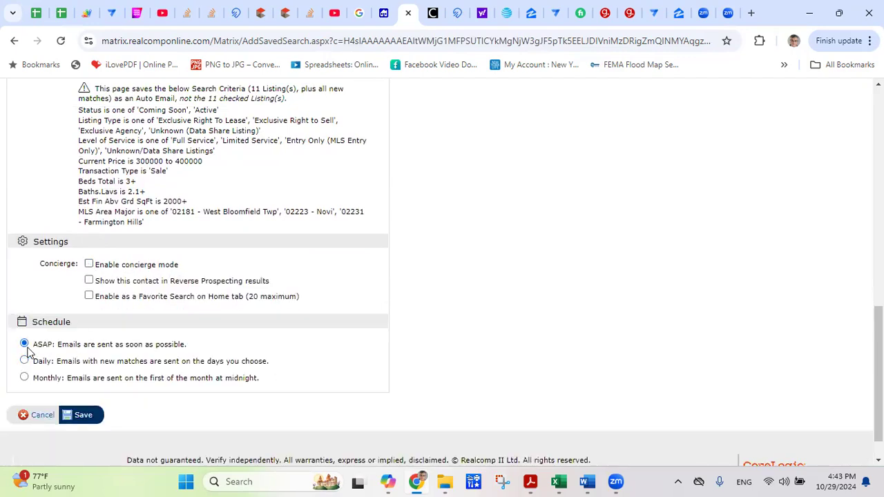
left_click(42, 415)
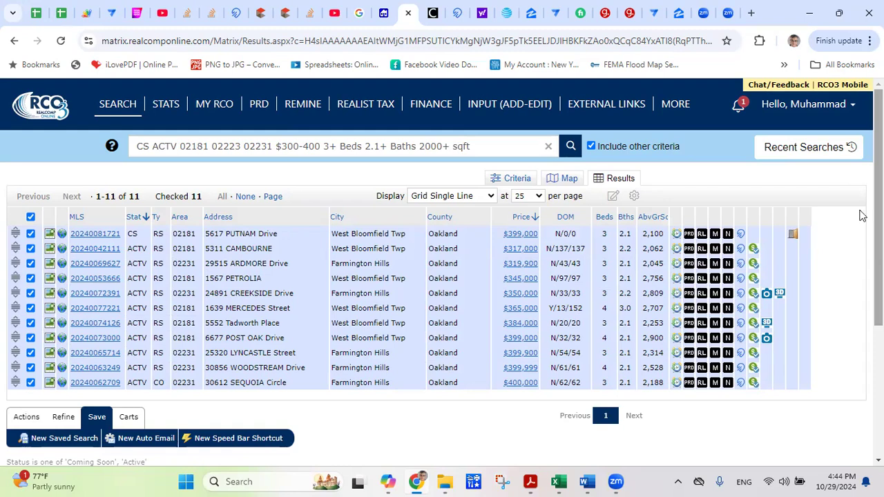
scroll(864, 217, "down", 1)
scroll(443, 277, "down", 1)
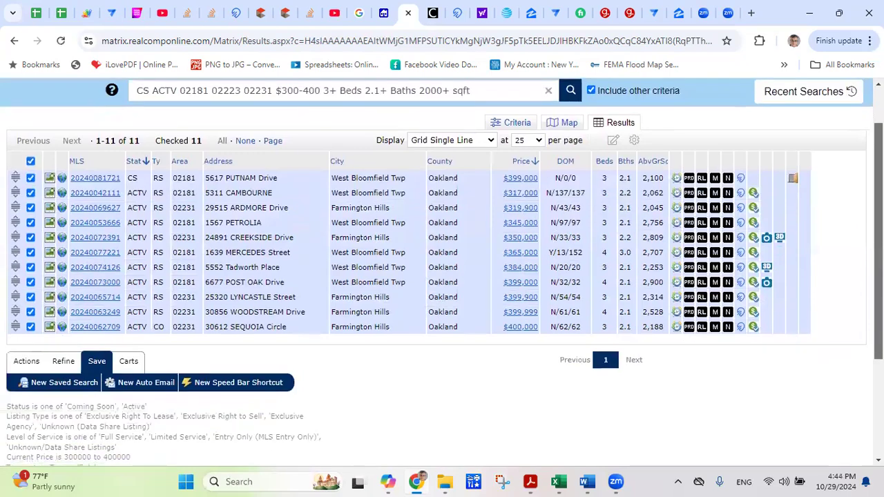